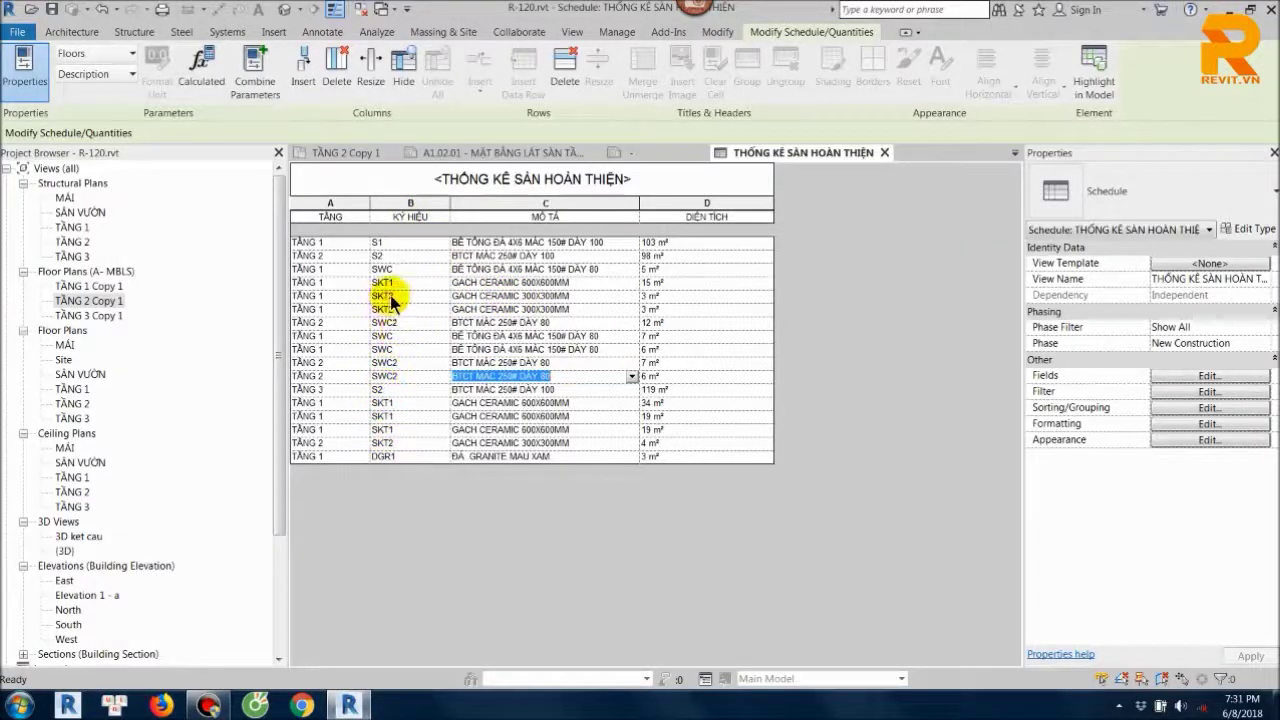
# - Add a Type Mark 'contains SKT' filter, leaving only the seven SKT1 and SKT2 tile floors
pyautogui.click(412, 323)
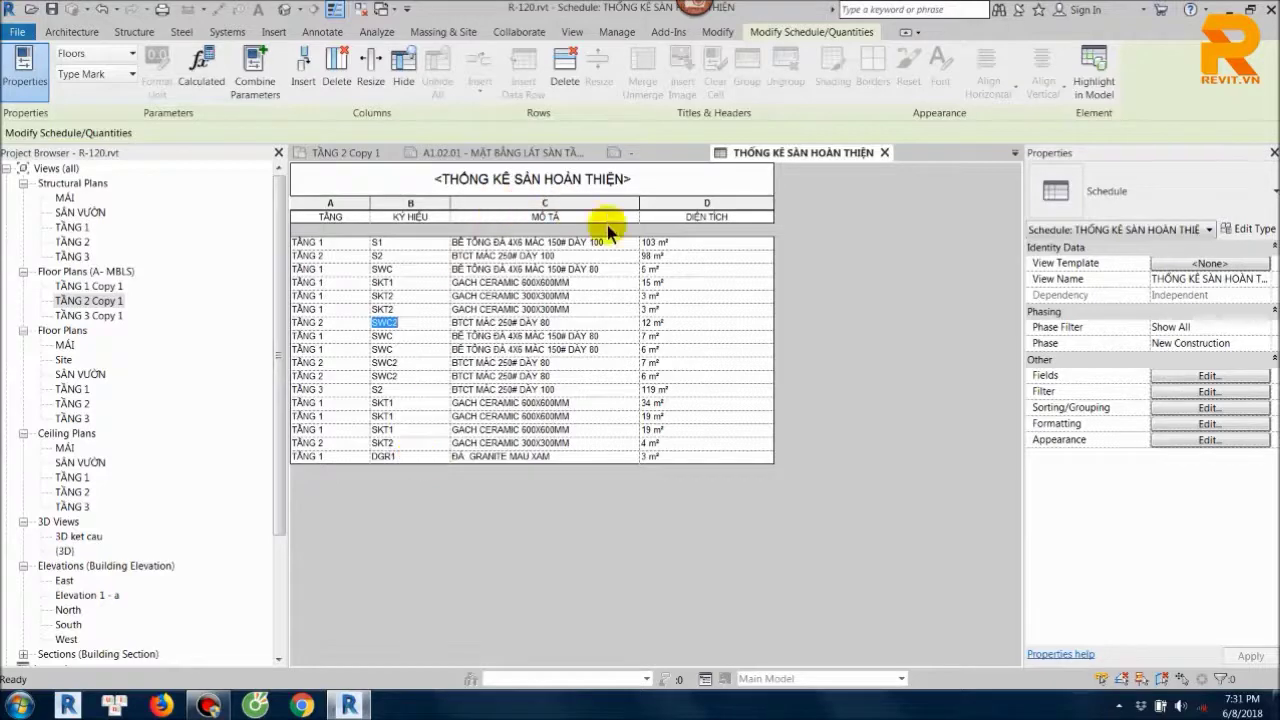
pyautogui.click(1165, 376)
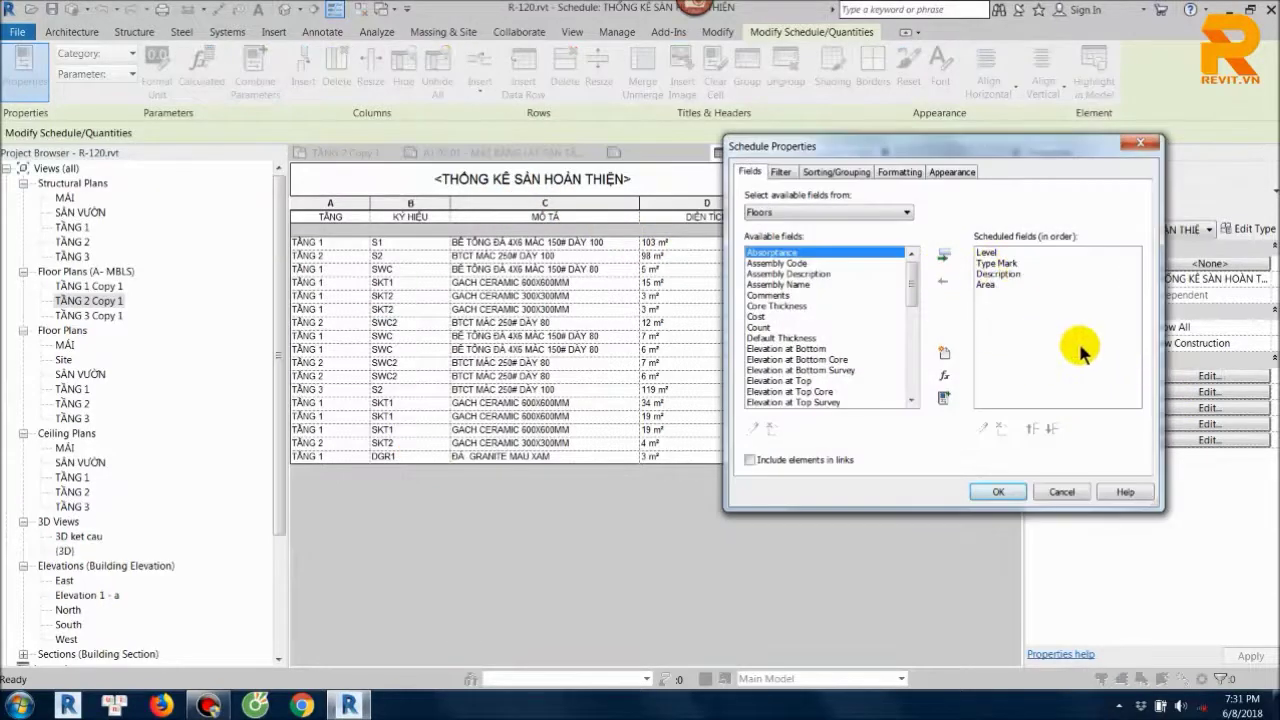
pyautogui.click(1062, 491)
pyautogui.click(1168, 393)
pyautogui.click(900, 199)
pyautogui.click(885, 233)
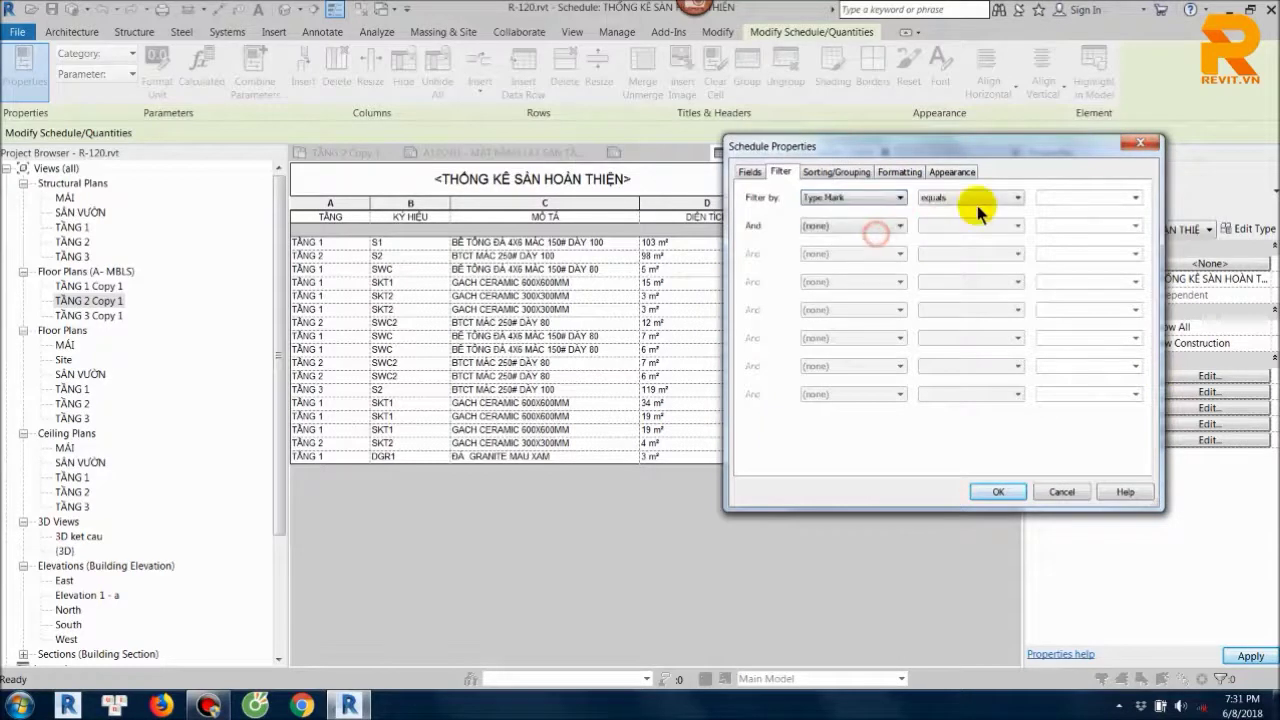
pyautogui.click(1018, 198)
pyautogui.click(950, 275)
pyautogui.click(1065, 198)
pyautogui.write('SKT')
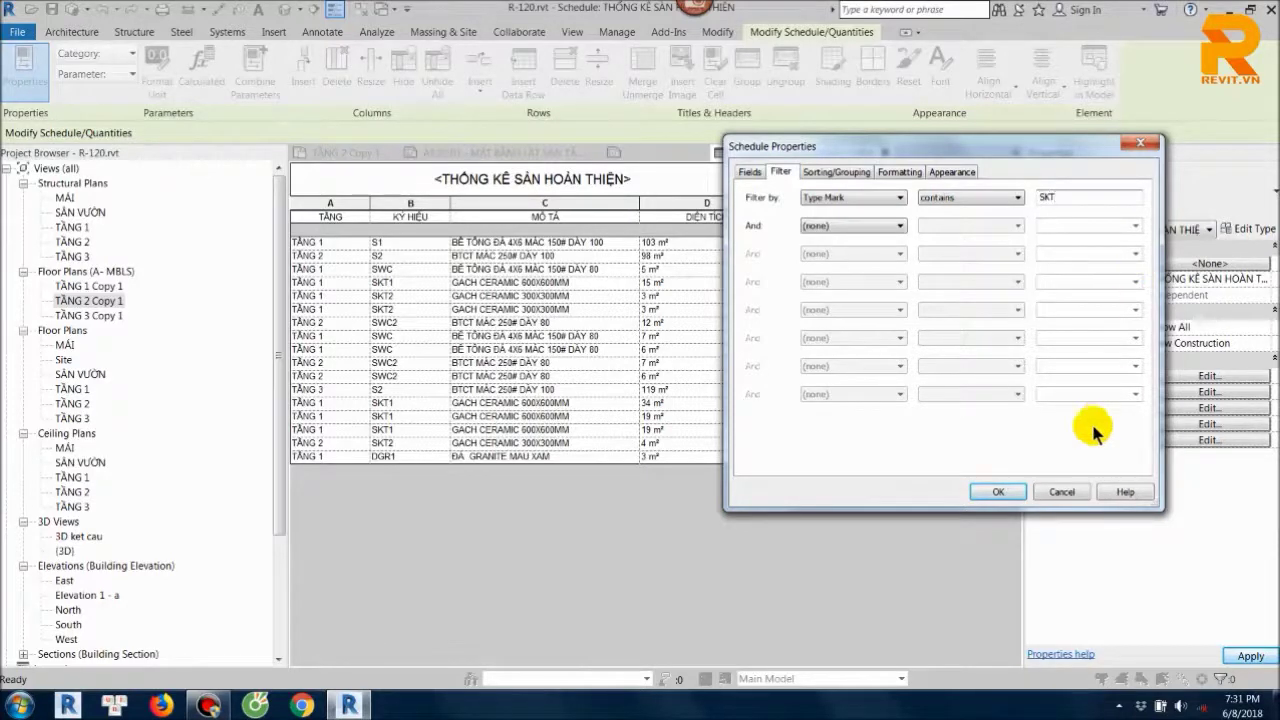
pyautogui.click(997, 491)
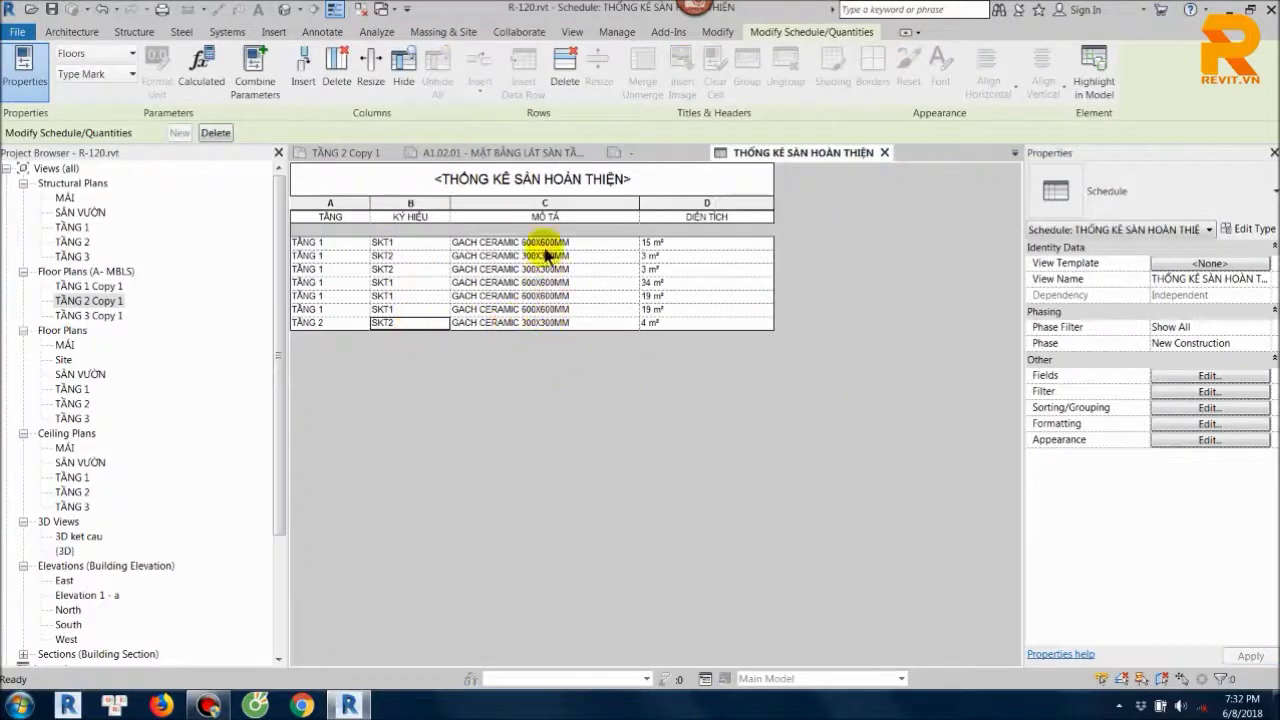
# - Sort by Level, stop itemizing instances, and add a grand total with title, count and totals
pyautogui.click(1201, 410)
pyautogui.click(936, 200)
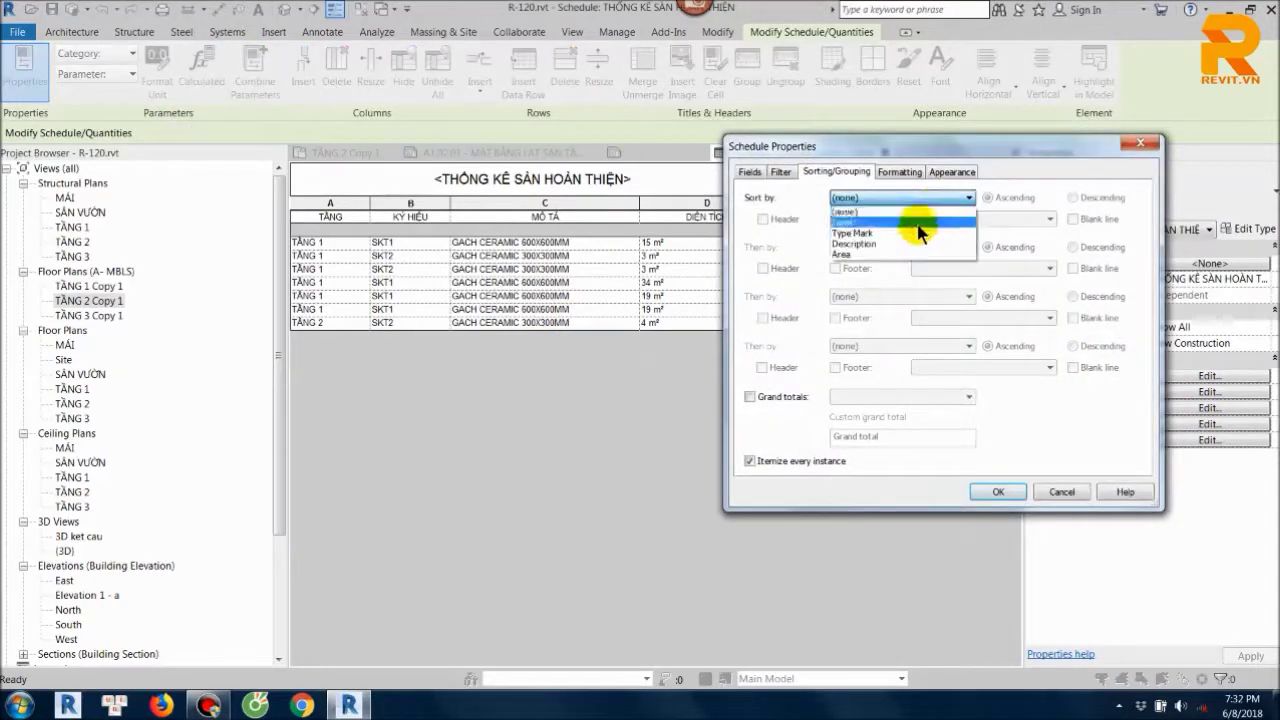
pyautogui.click(900, 222)
pyautogui.click(749, 461)
pyautogui.click(749, 397)
pyautogui.click(993, 490)
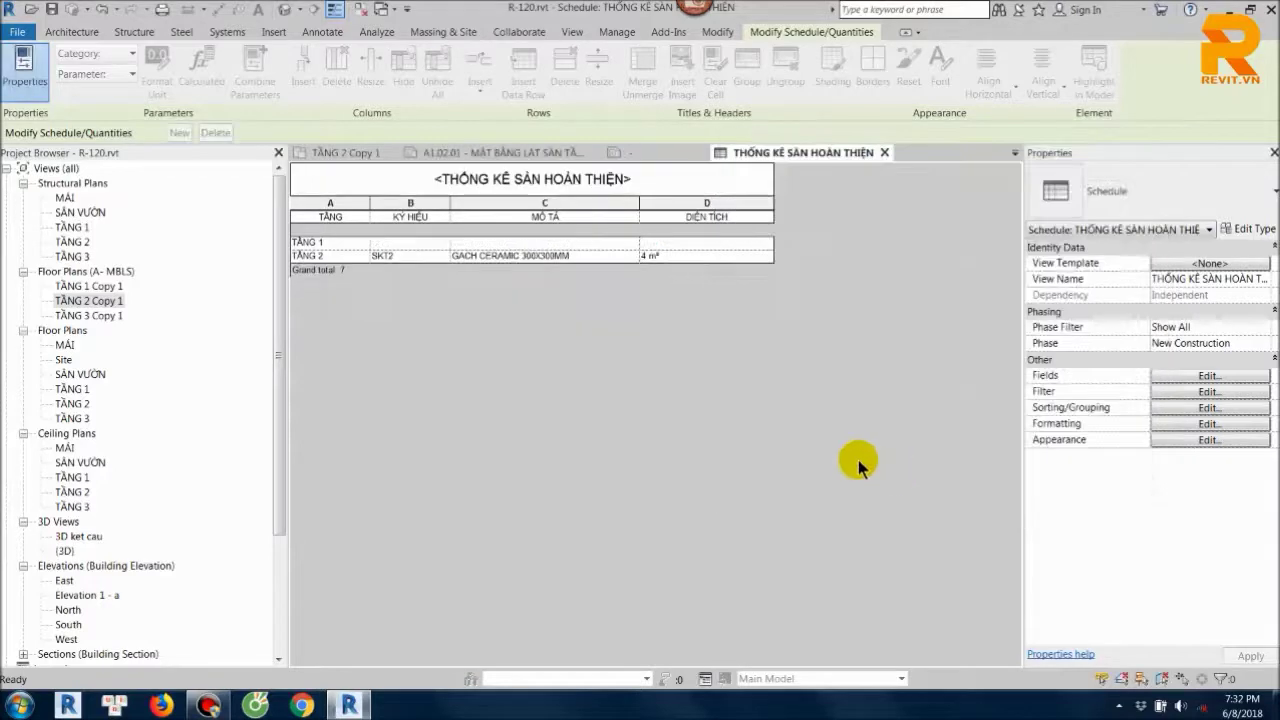
# - Add a header row above each level group
pyautogui.click(1201, 408)
pyautogui.click(763, 218)
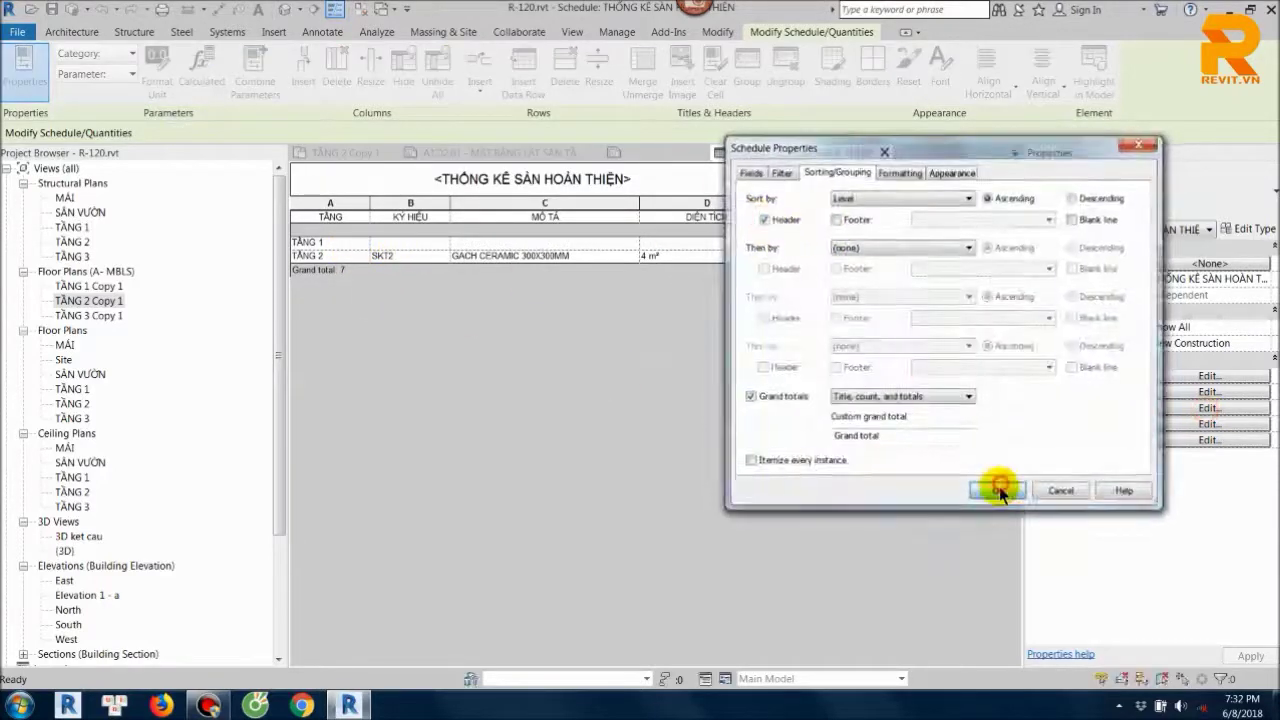
pyautogui.click(997, 491)
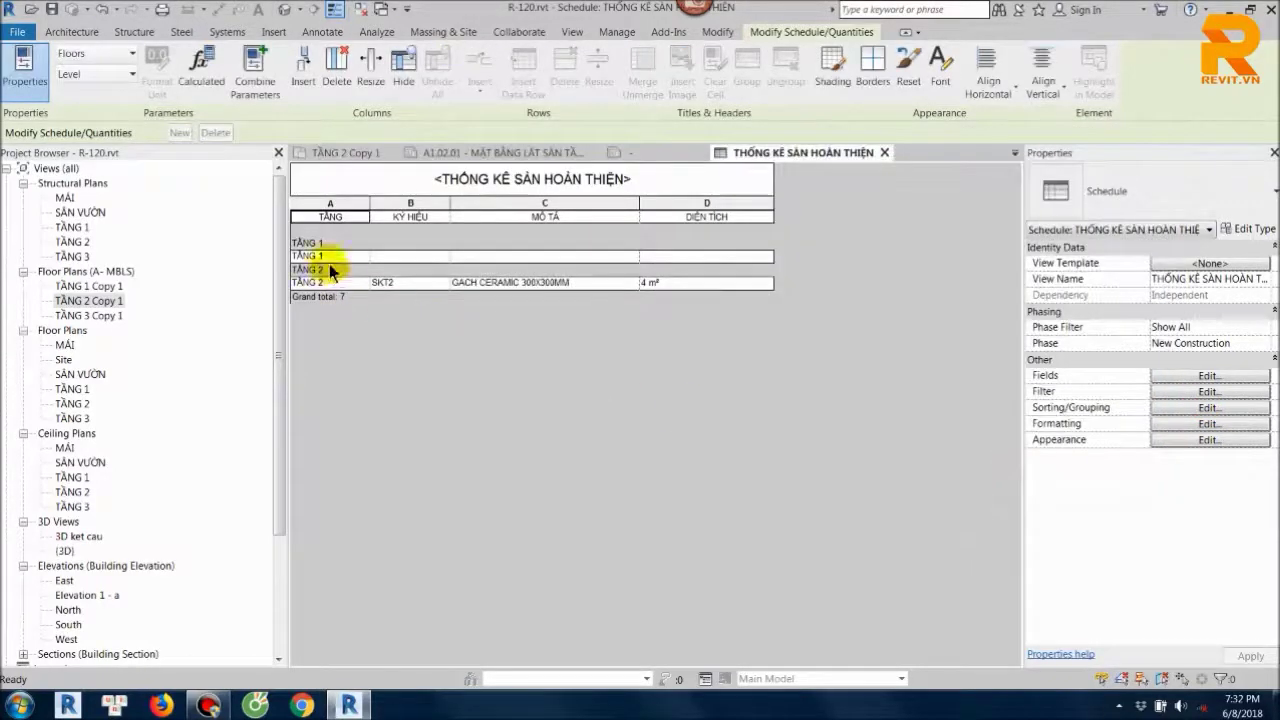
pyautogui.click(1192, 424)
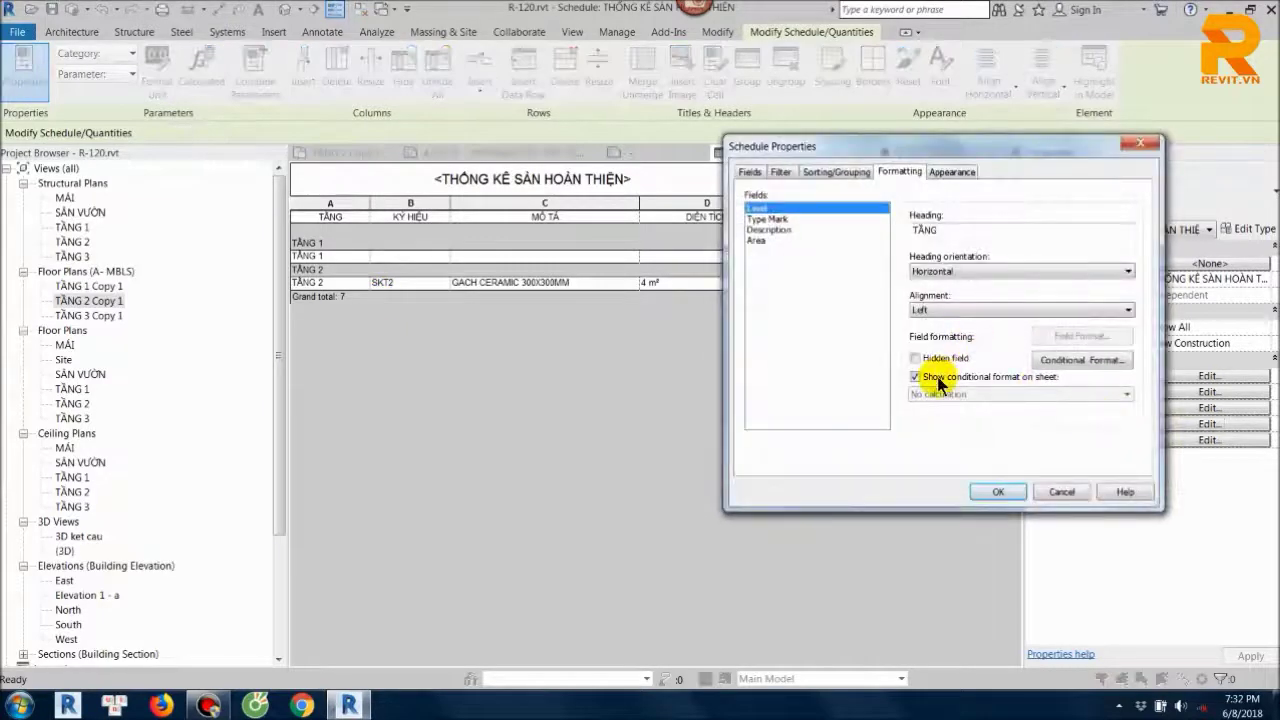
# - Make the Area field calculate totals: 93 m² and 4 m² per level, 97 m² overall
pyautogui.click(757, 240)
pyautogui.click(950, 394)
pyautogui.click(955, 419)
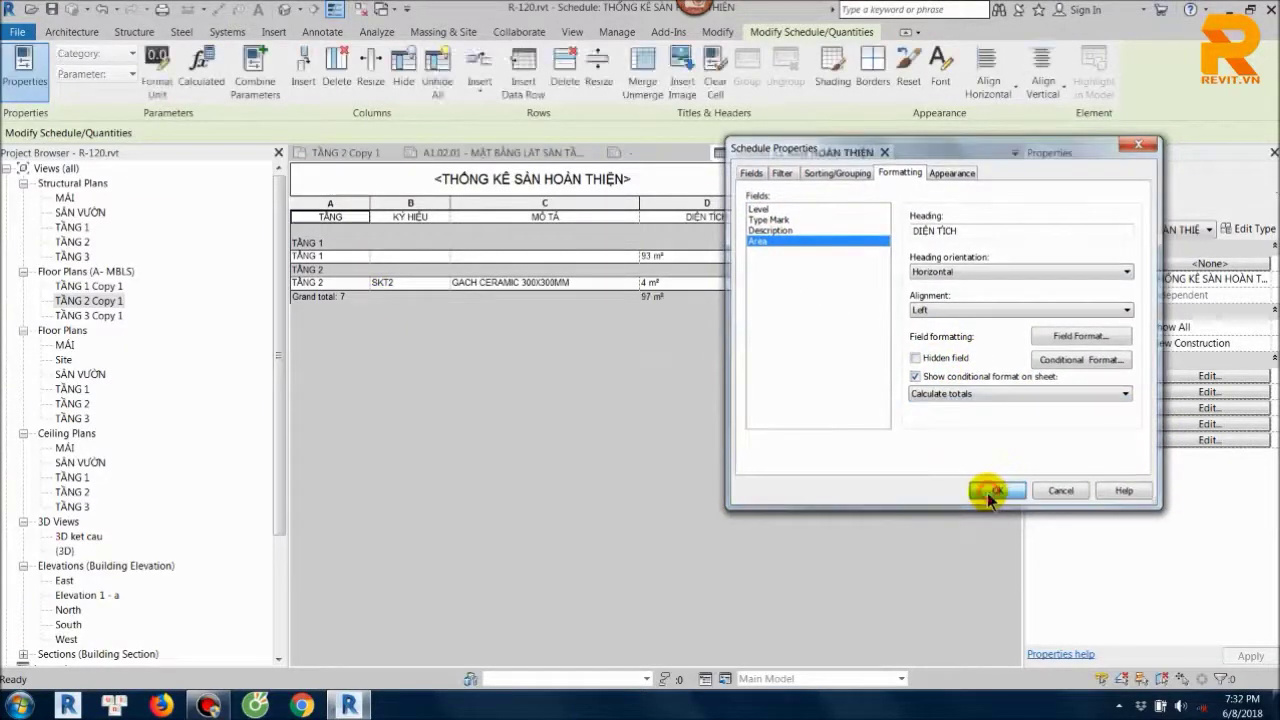
pyautogui.click(988, 489)
# - Inspect the TẦNG 1 row's description list and the filter settings without changing anything
pyautogui.click(543, 257)
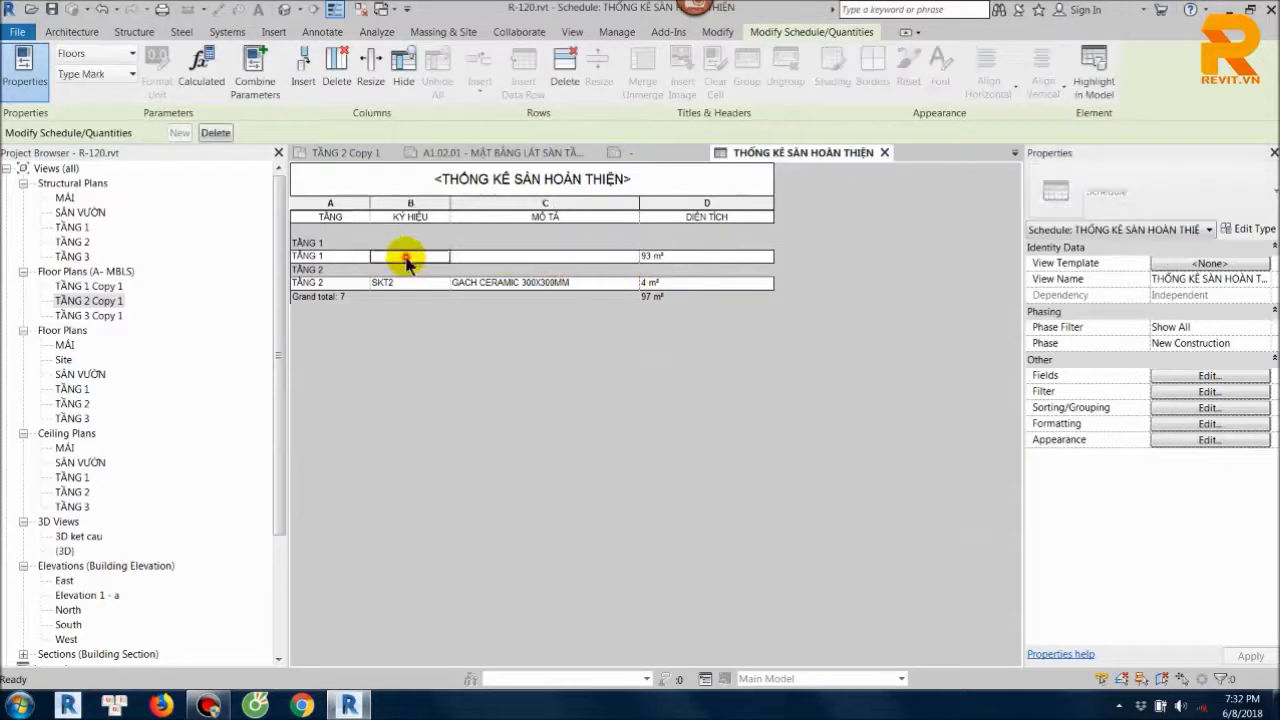
pyautogui.click(632, 256)
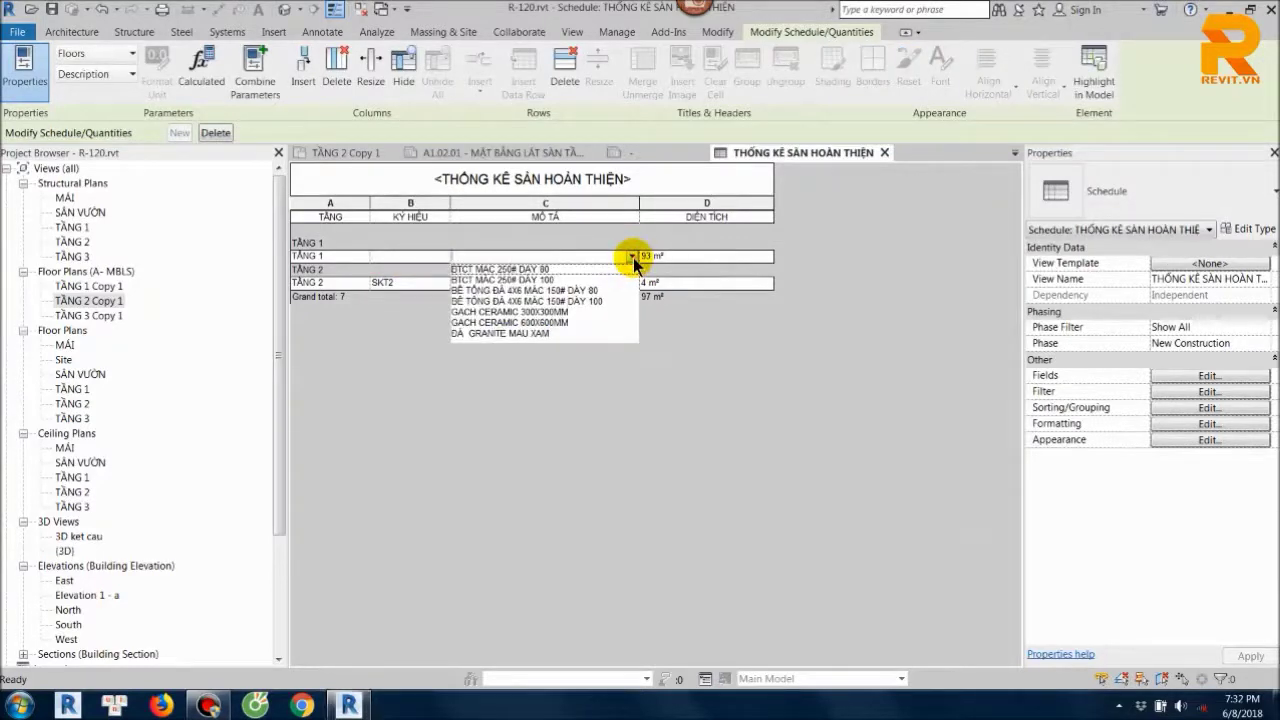
pyautogui.click(636, 303)
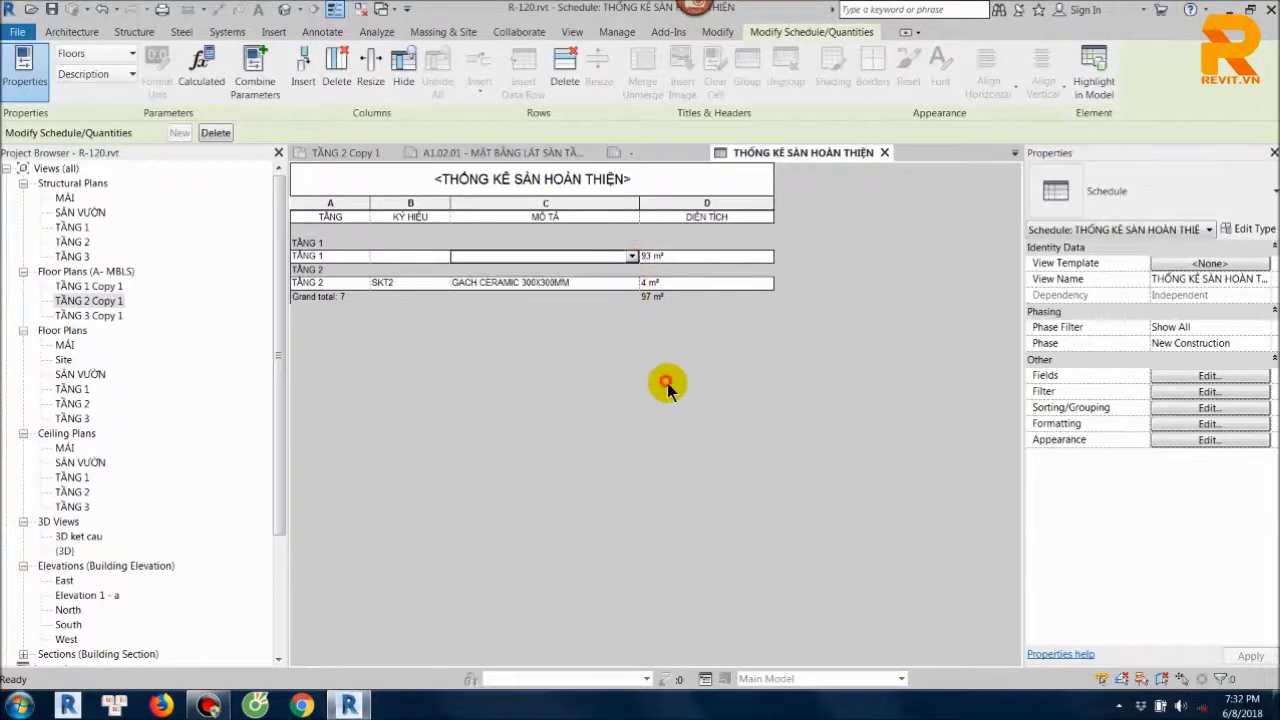
pyautogui.click(1208, 392)
pyautogui.press('Escape')
pyautogui.click(1208, 407)
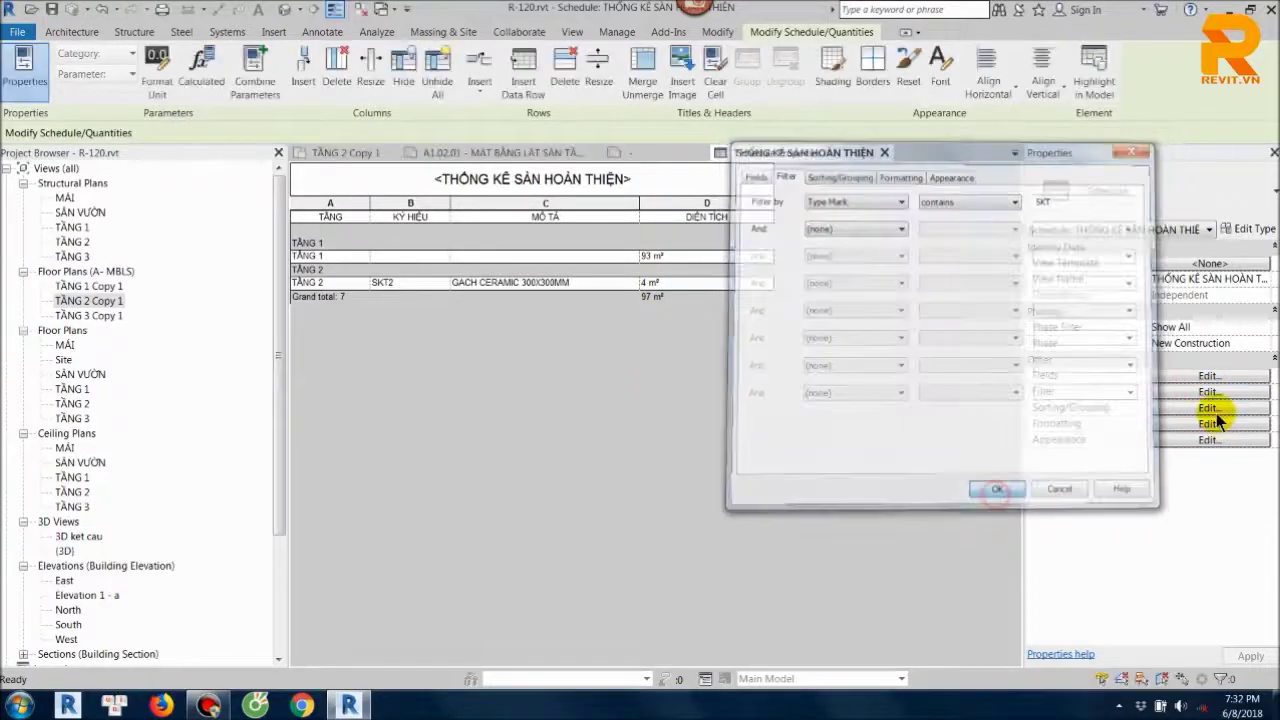
# - Try sorting by a different field and switch to itemizing every instance
pyautogui.click(908, 198)
pyautogui.click(894, 240)
pyautogui.click(997, 491)
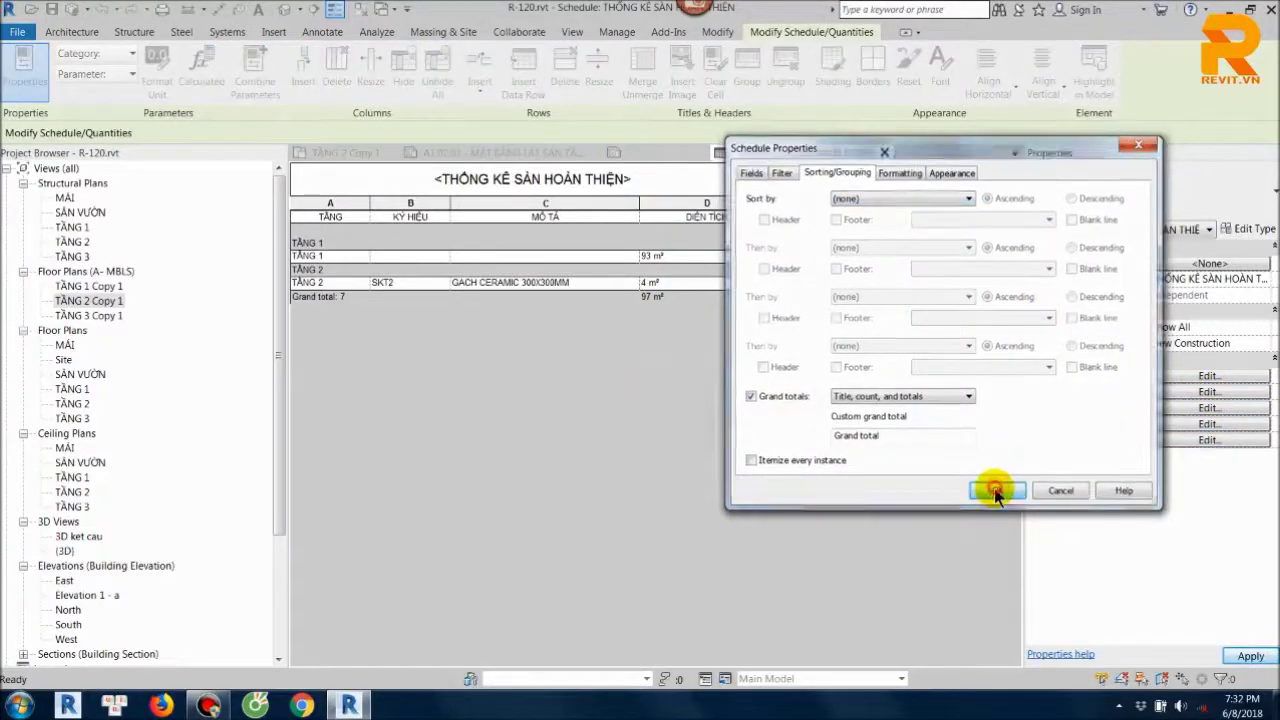
pyautogui.click(1206, 408)
pyautogui.click(752, 460)
pyautogui.click(985, 490)
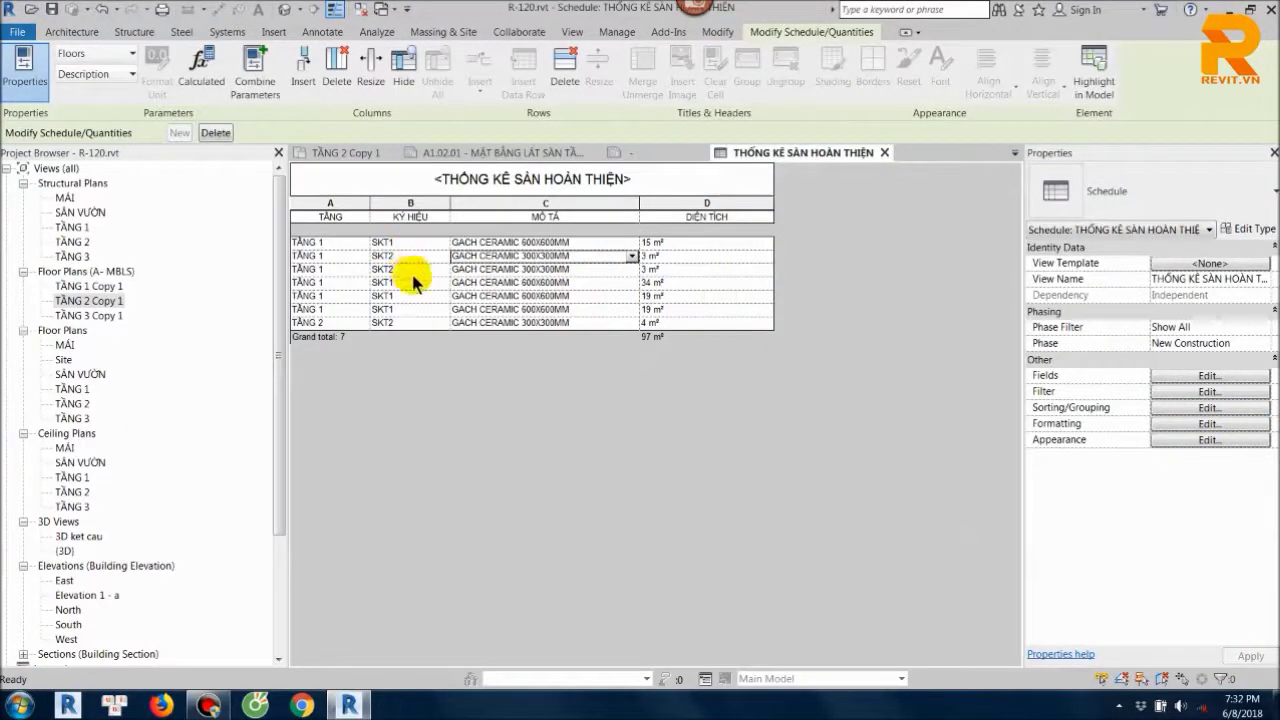
# - Sort by Type Mark then Level with instances merged into summed rows
pyautogui.click(1205, 407)
pyautogui.click(926, 199)
pyautogui.click(894, 229)
pyautogui.click(893, 247)
pyautogui.click(886, 272)
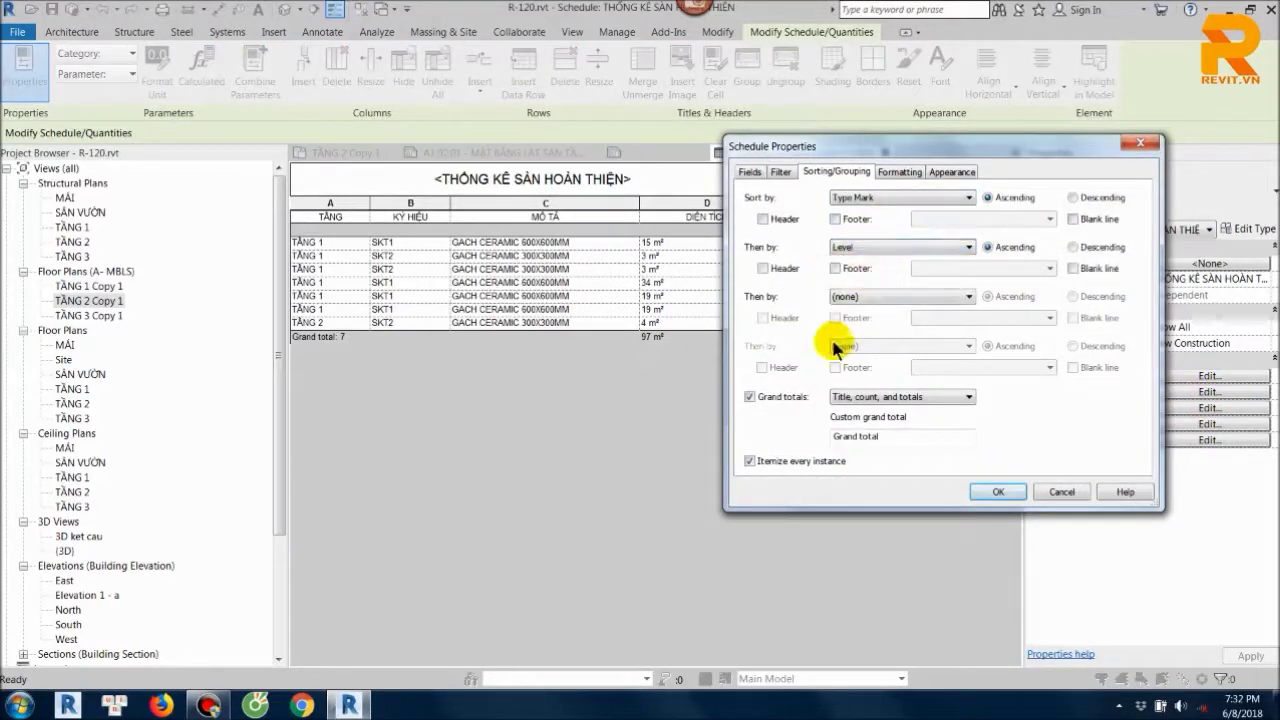
pyautogui.click(749, 461)
pyautogui.click(997, 491)
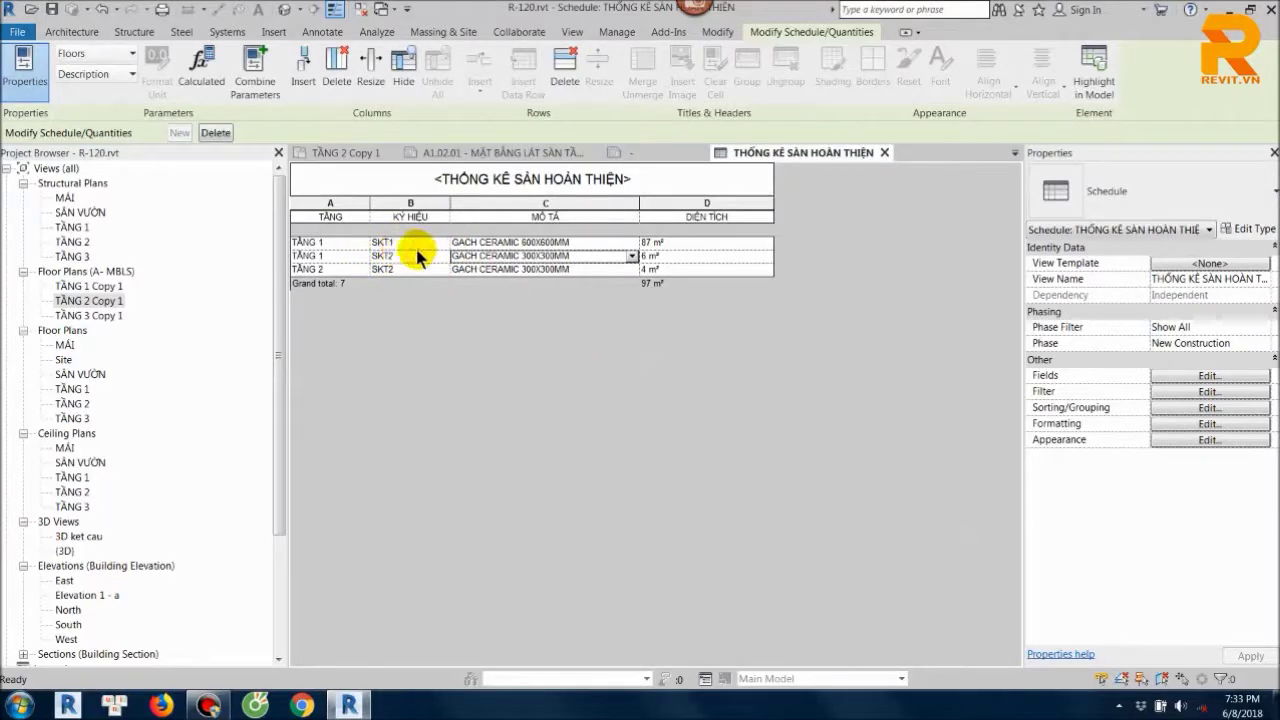
pyautogui.click(1209, 407)
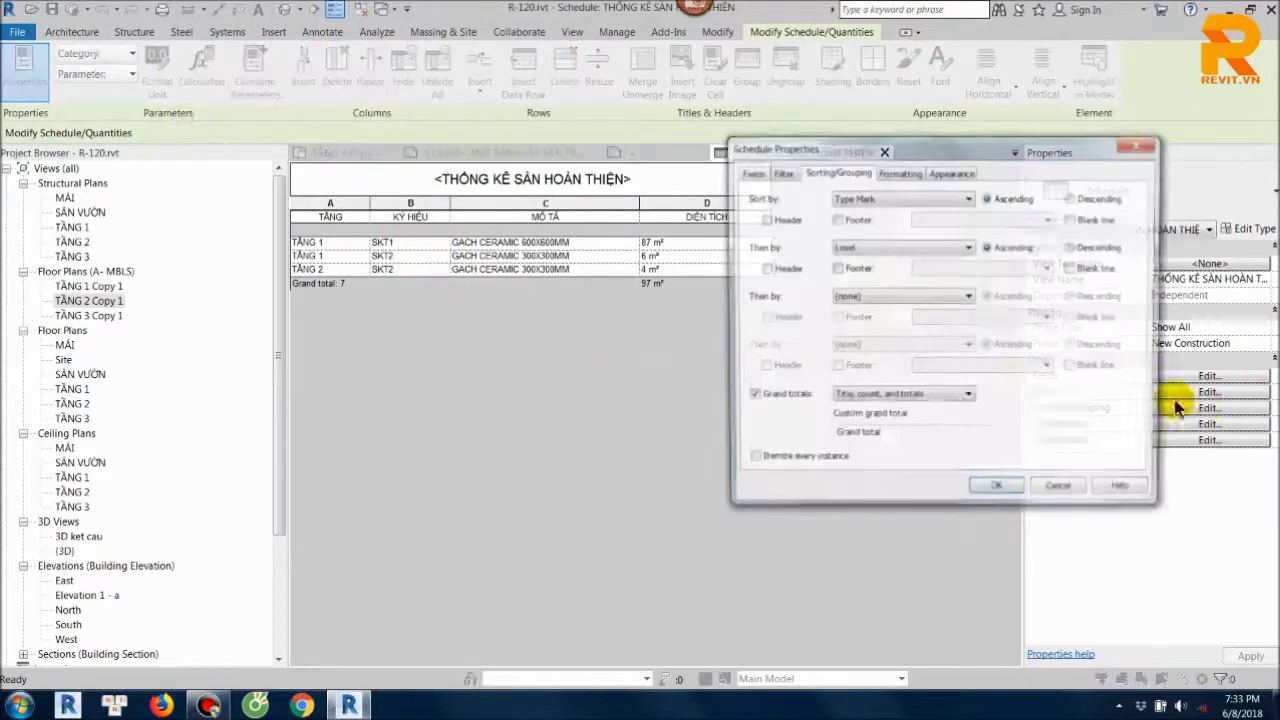
# - Turn on header rows for both the Type Mark and Level groupings
pyautogui.click(760, 219)
pyautogui.click(763, 268)
pyautogui.click(997, 491)
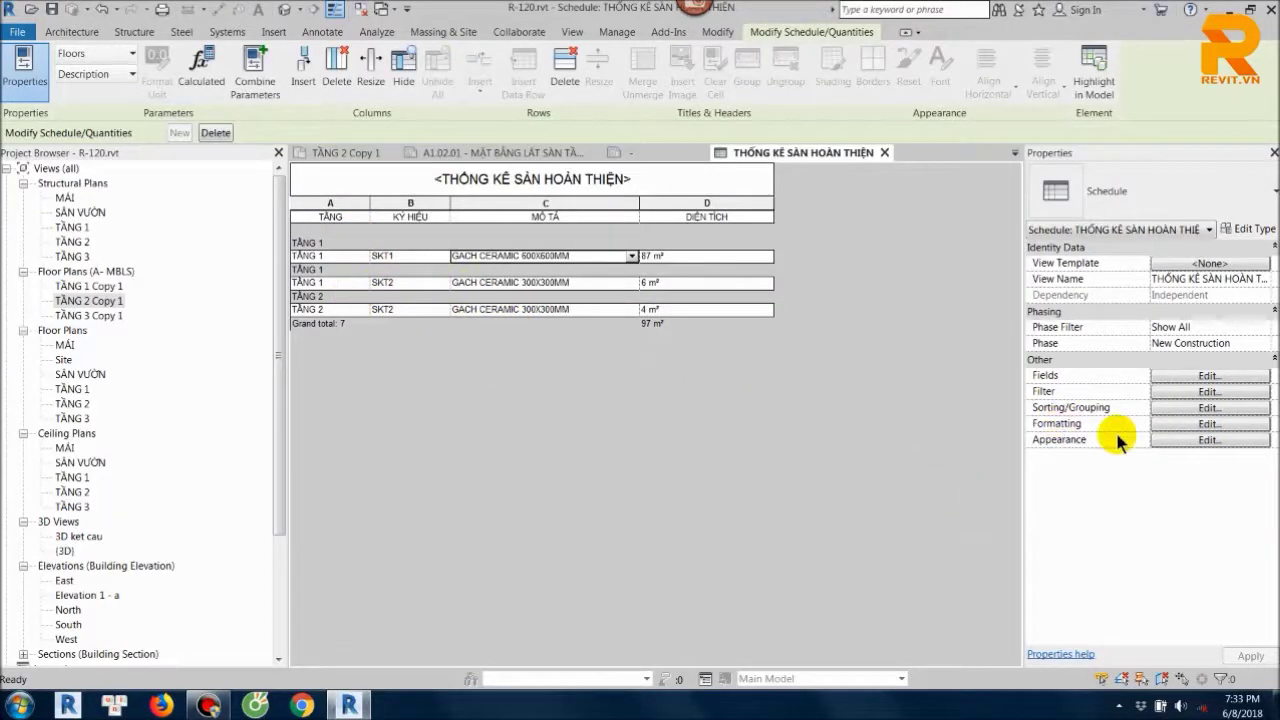
# - Sort by Level with header, then Type Mark without header, grouping SKT1 and SKT2 under TẦNG 1
pyautogui.click(1193, 410)
pyautogui.click(763, 268)
pyautogui.click(900, 197)
pyautogui.click(855, 236)
pyautogui.click(907, 247)
pyautogui.click(855, 274)
pyautogui.click(985, 493)
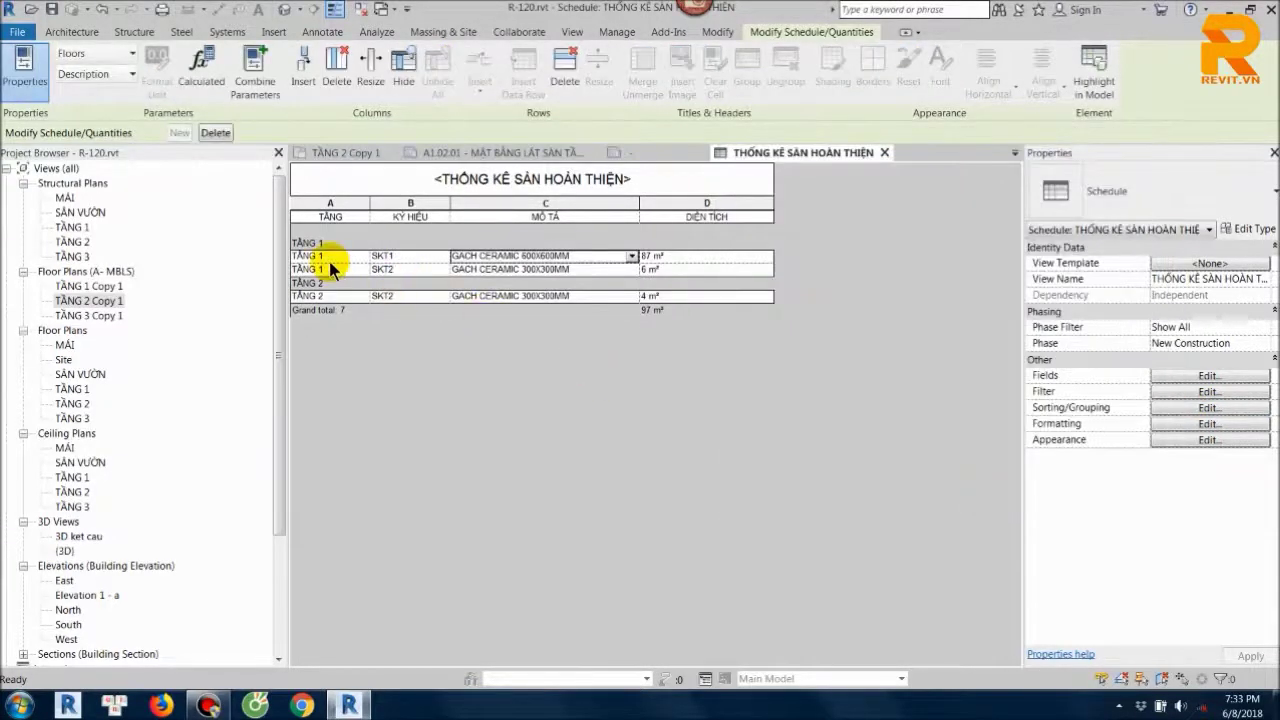
pyautogui.click(328, 203)
pyautogui.rightClick(345, 204)
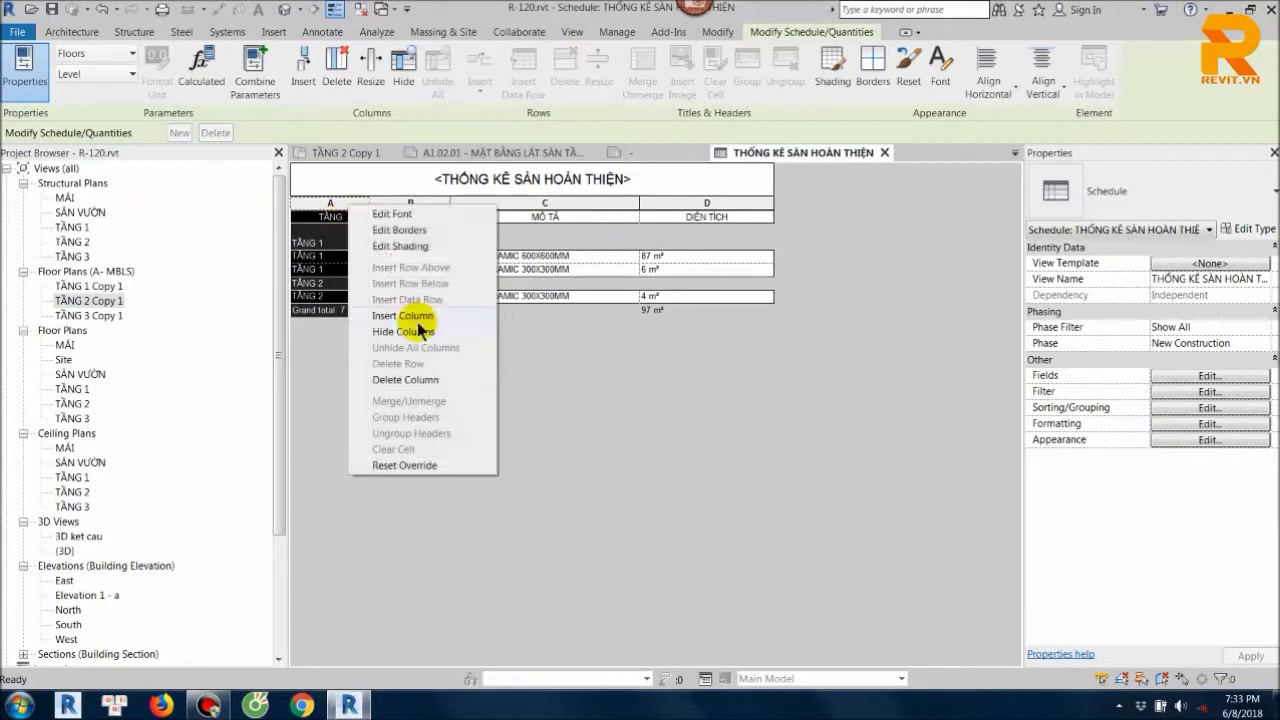
# - Hide the level column A of the schedule
pyautogui.click(416, 316)
pyautogui.click(766, 491)
pyautogui.rightClick(331, 203)
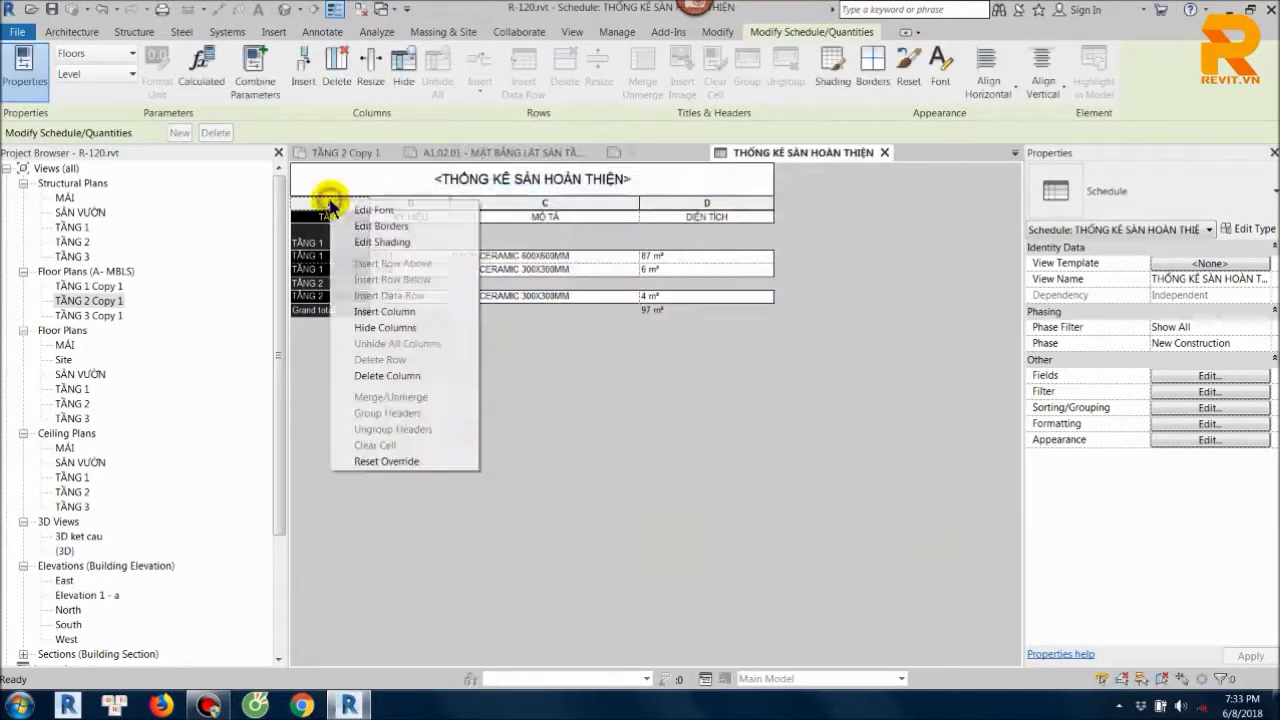
pyautogui.click(398, 327)
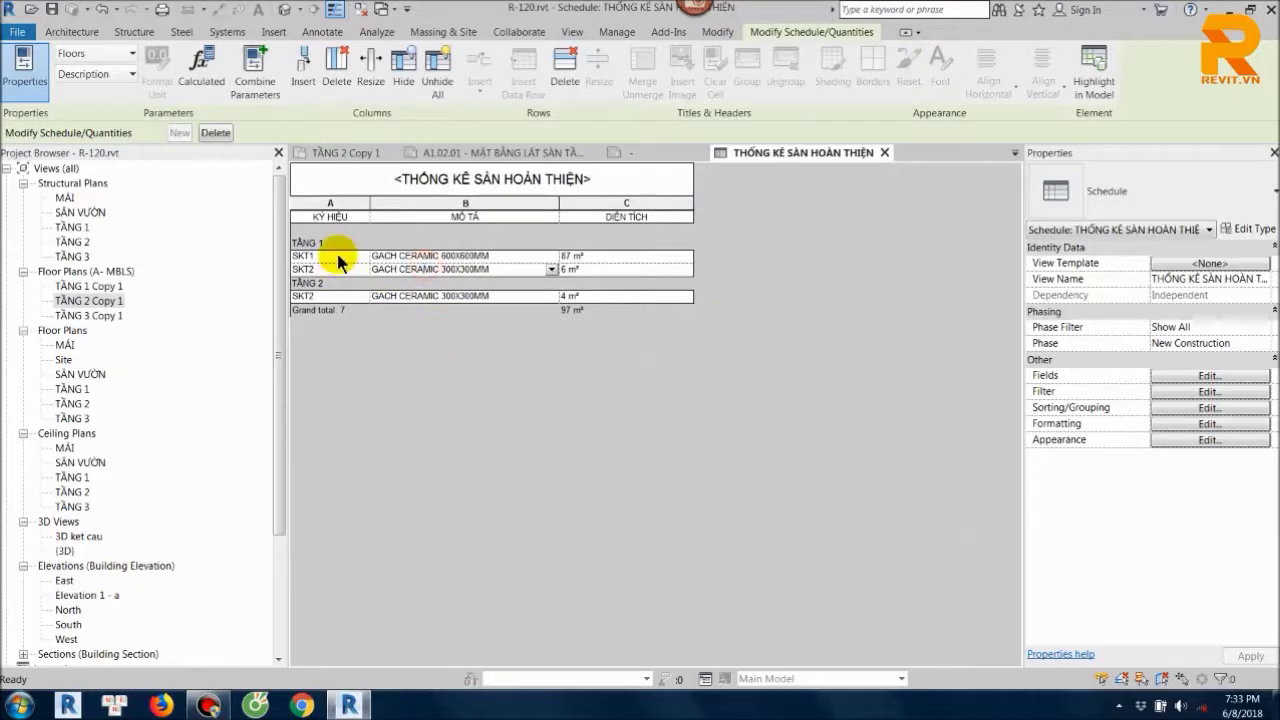
pyautogui.click(322, 296)
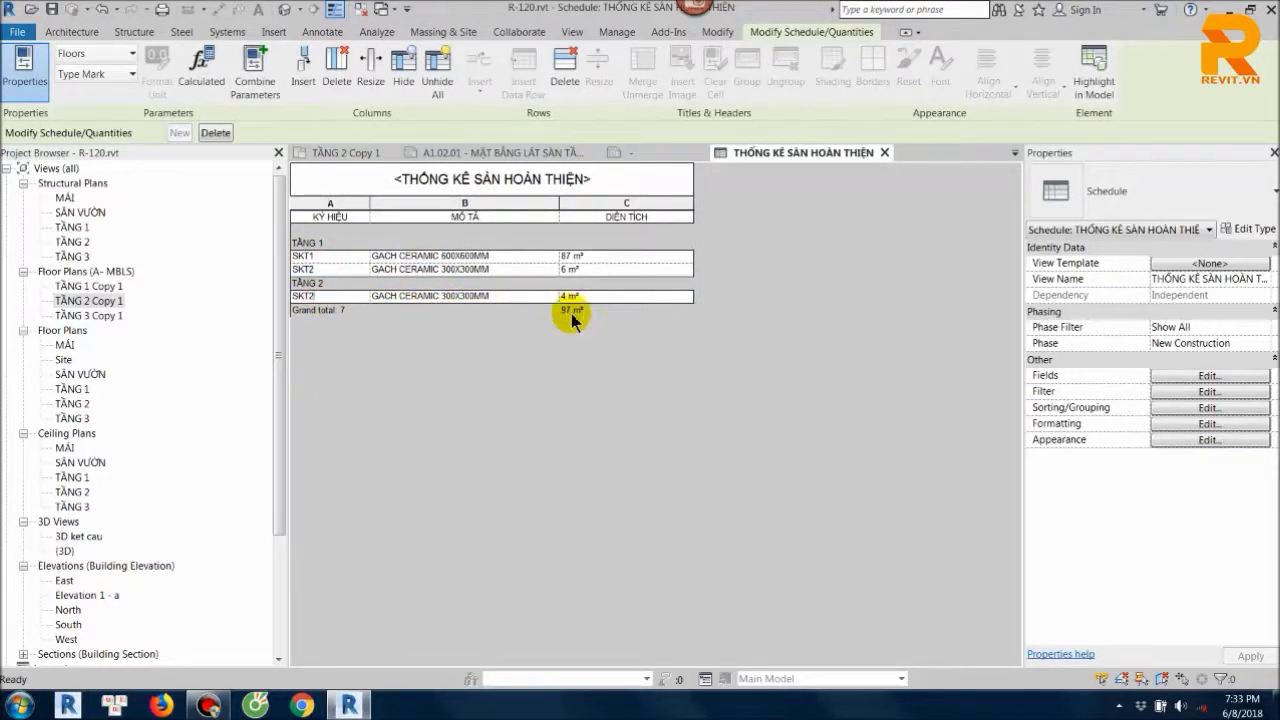
# - Rename the custom grand total to TỔNG SỐ and narrow the DIỆN TÍCH column
pyautogui.click(1196, 413)
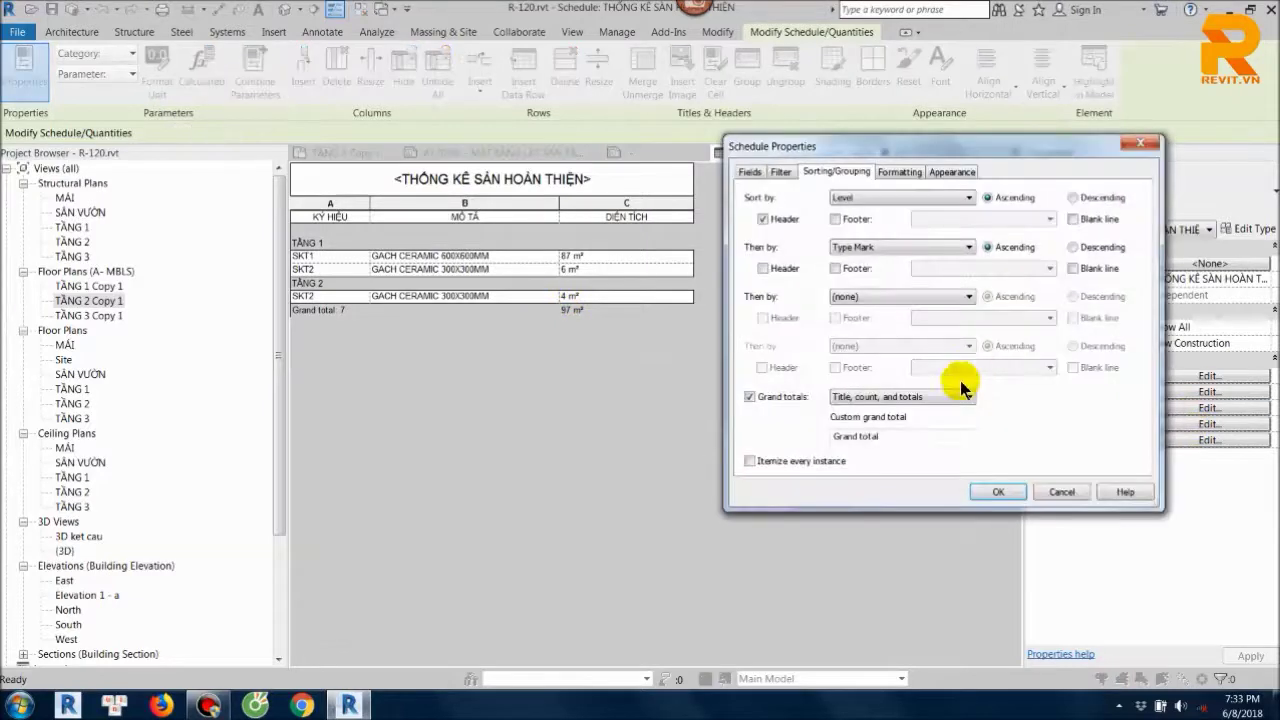
pyautogui.click(903, 440)
pyautogui.hotkey('ctrl', 'a')
pyautogui.write('T')
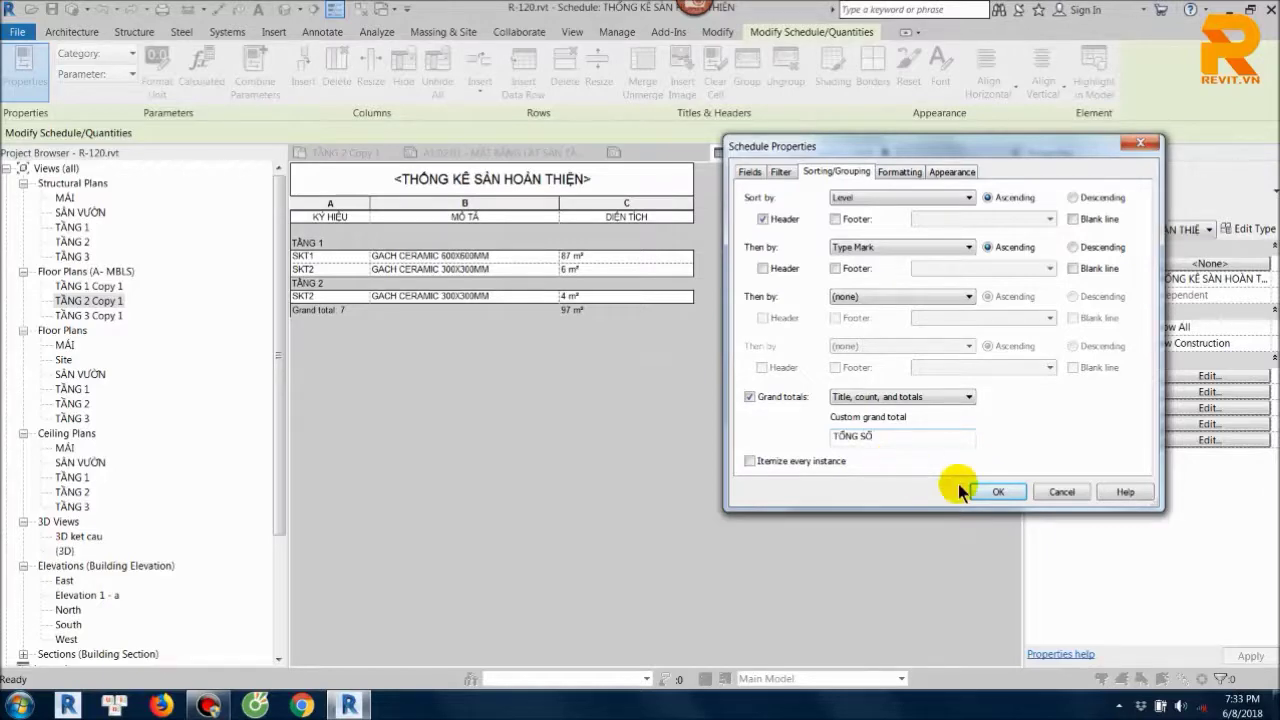
pyautogui.click(997, 491)
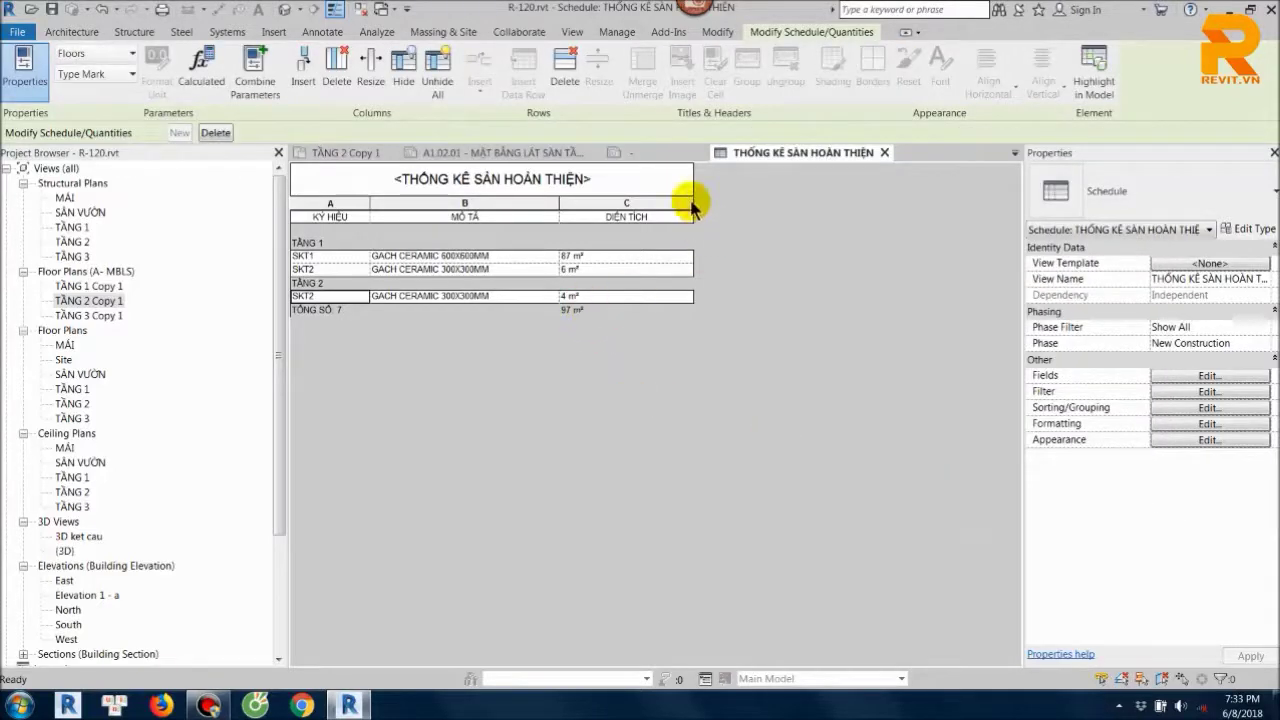
pyautogui.moveTo(692, 203); pyautogui.dragTo(651, 203)
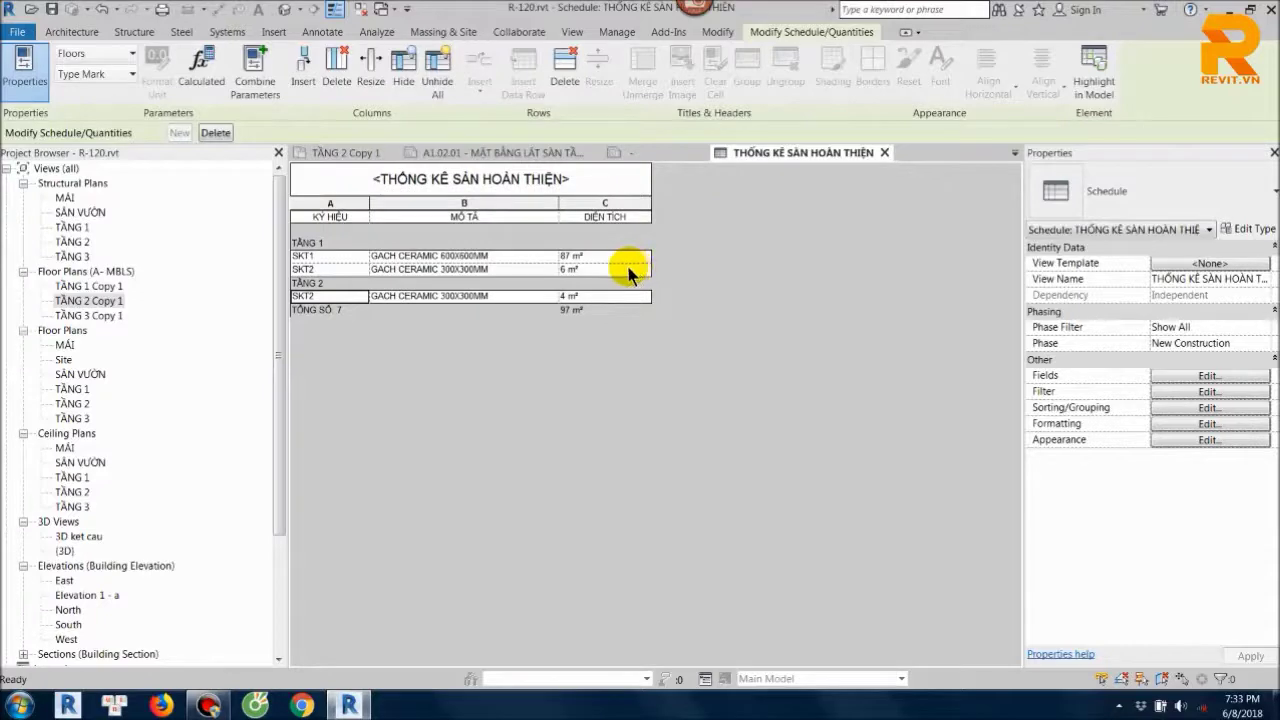
pyautogui.click(1190, 376)
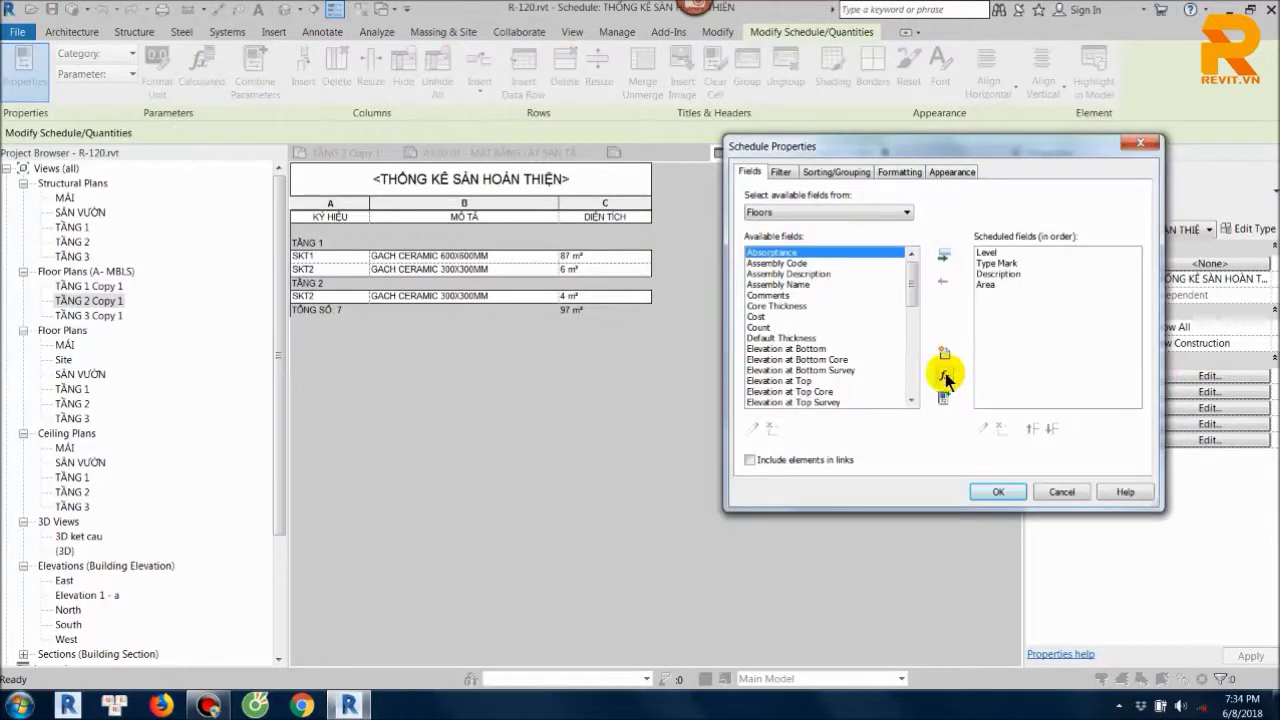
# - Add the Cost field to the scheduled fields, after Area
pyautogui.click(760, 316)
pyautogui.click(943, 256)
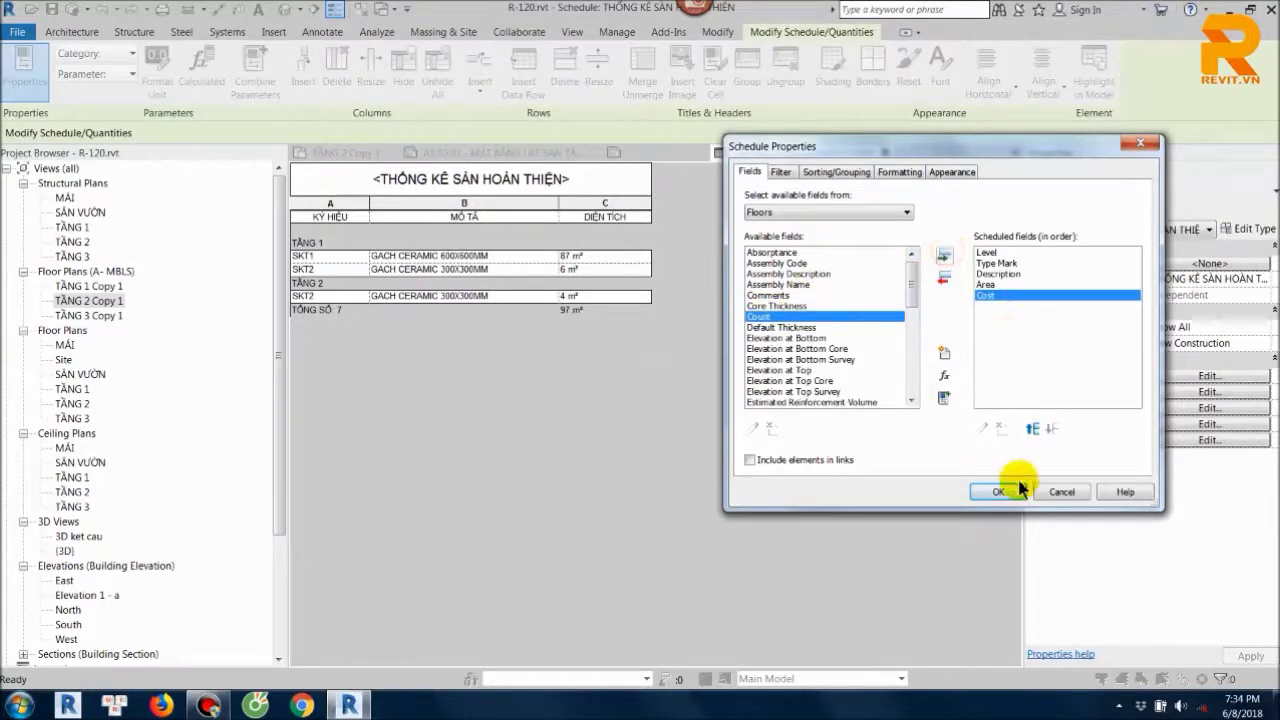
pyautogui.click(997, 491)
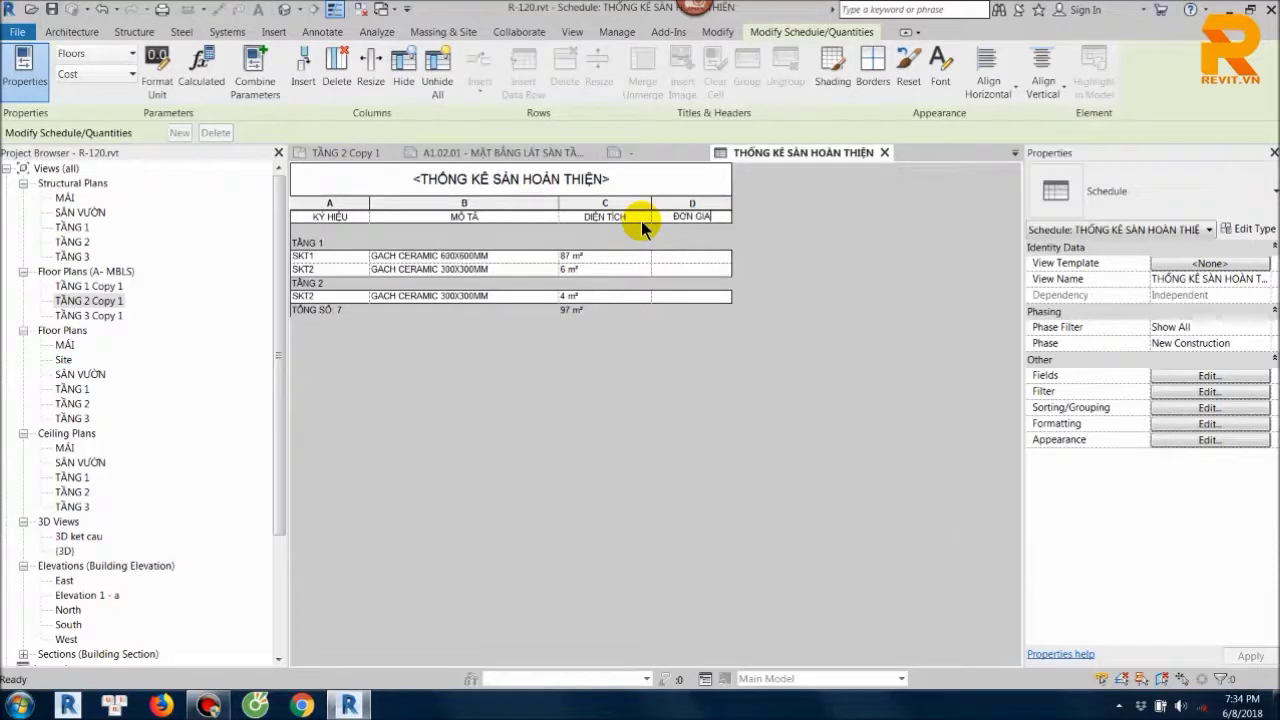
# - Finish the ĐƠN GIÁ header and set SKT1's unit price to 150000, accepting the type change
pyautogui.click(685, 265)
pyautogui.write('0')
pyautogui.press('Return')
pyautogui.click(686, 371)
# - Copy the 150000 unit price into SKT2's cell and accept the type-change warning
pyautogui.click(705, 260)
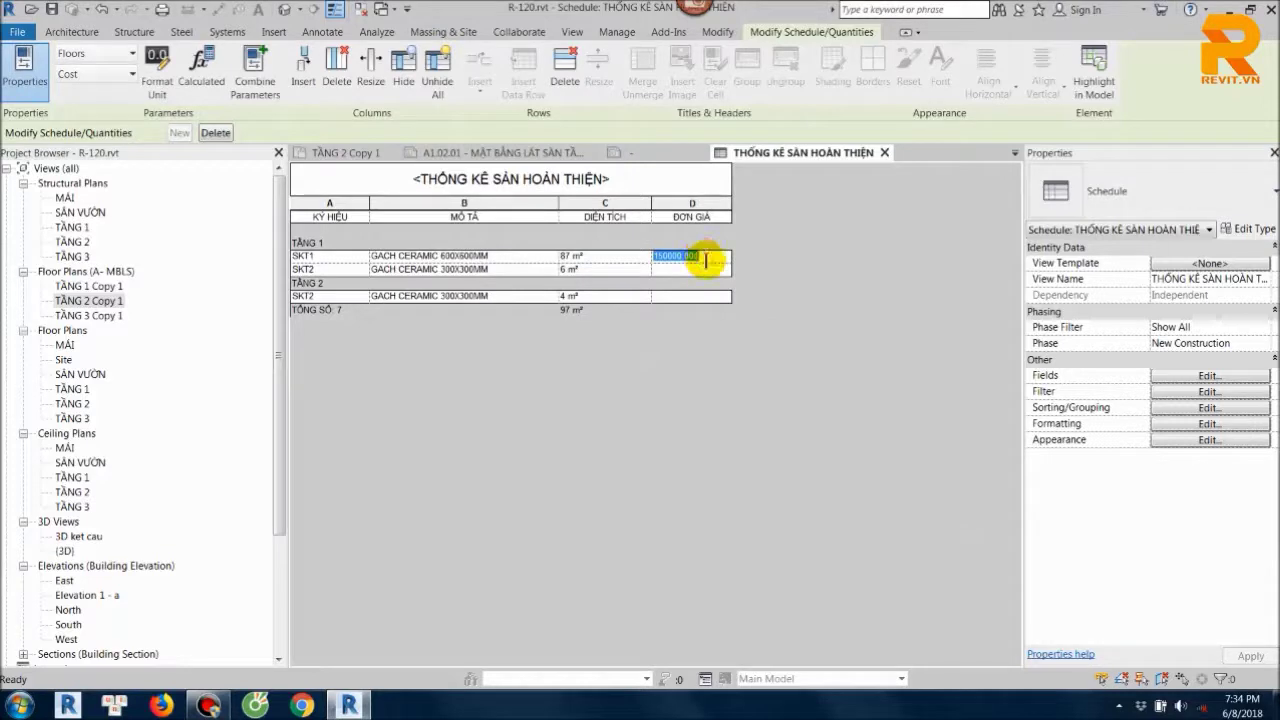
pyautogui.hotkey('ctrl', 'c')
pyautogui.click(688, 269)
pyautogui.hotkey('ctrl', 'v')
pyautogui.click(680, 294)
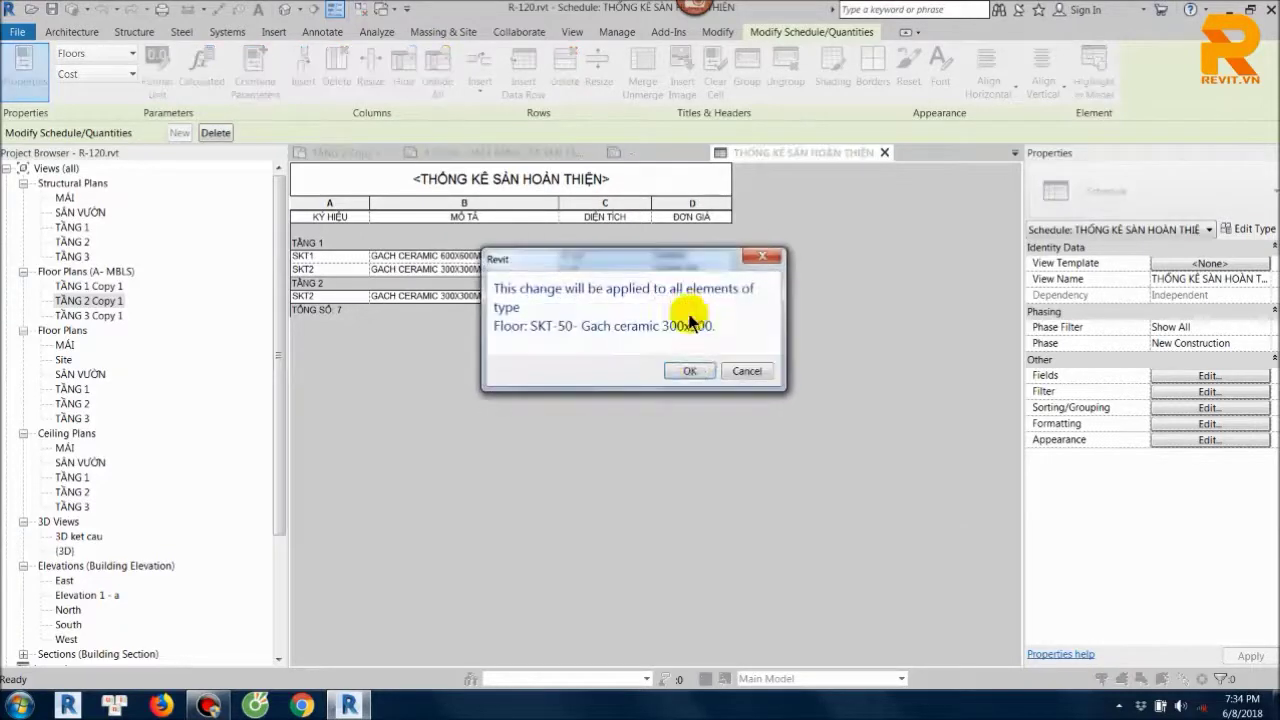
pyautogui.press('Return')
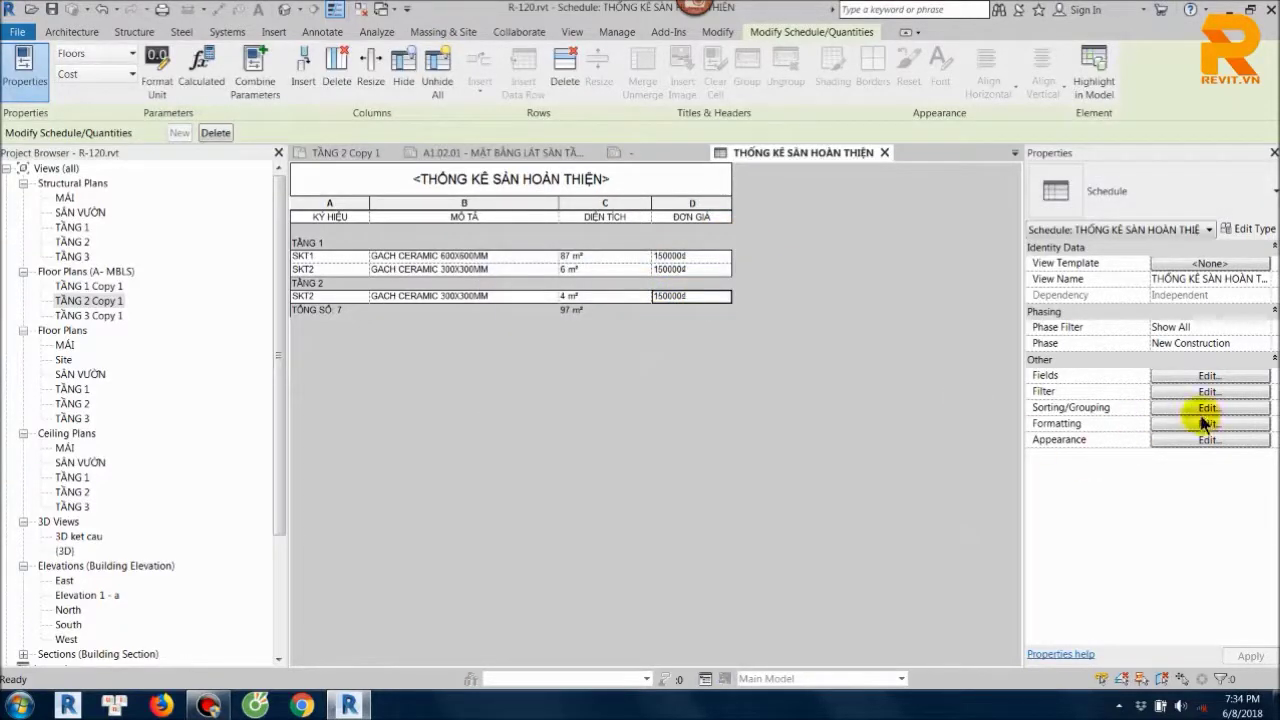
pyautogui.click(1205, 376)
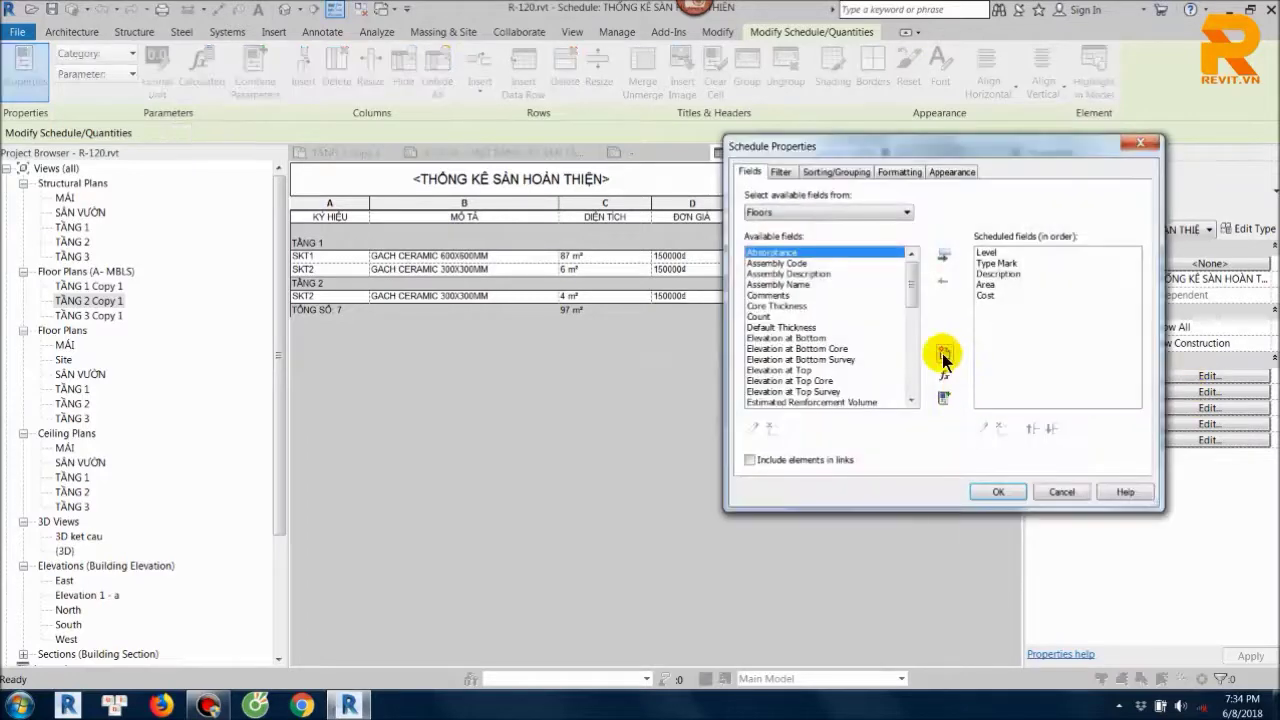
pyautogui.click(944, 360)
pyautogui.click(885, 297)
pyautogui.write('Hệ')
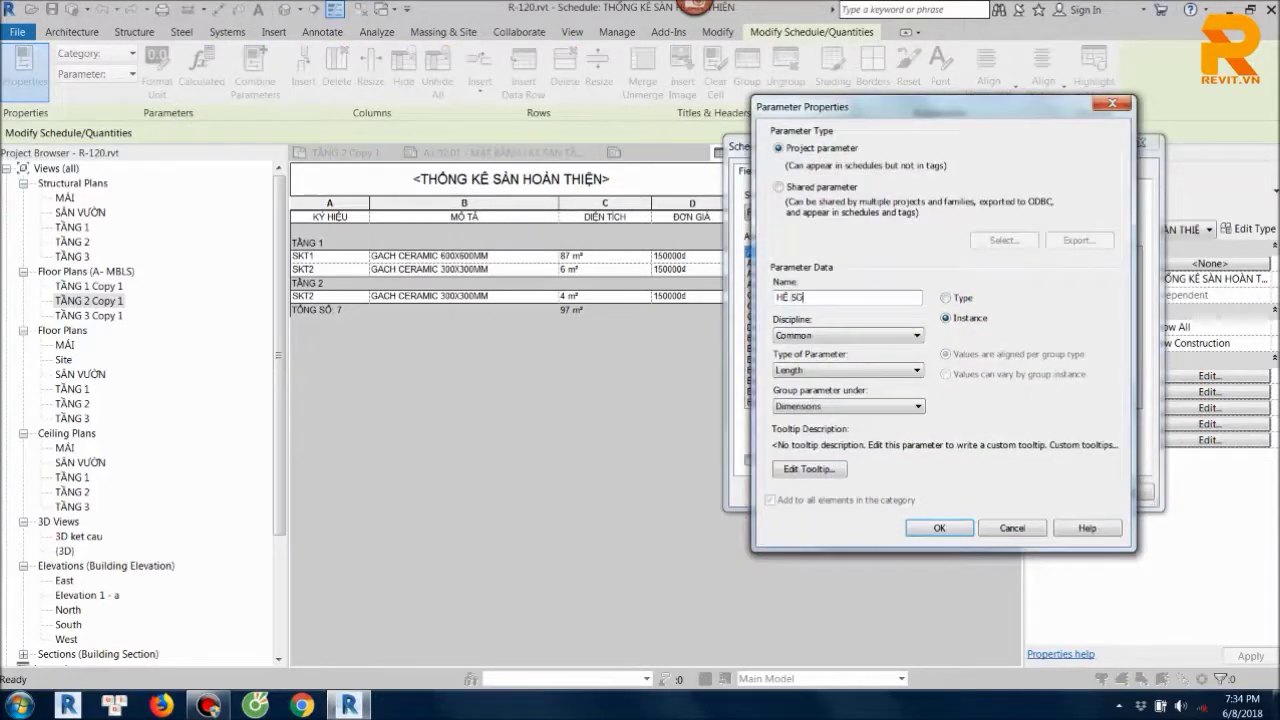
pyautogui.click(910, 370)
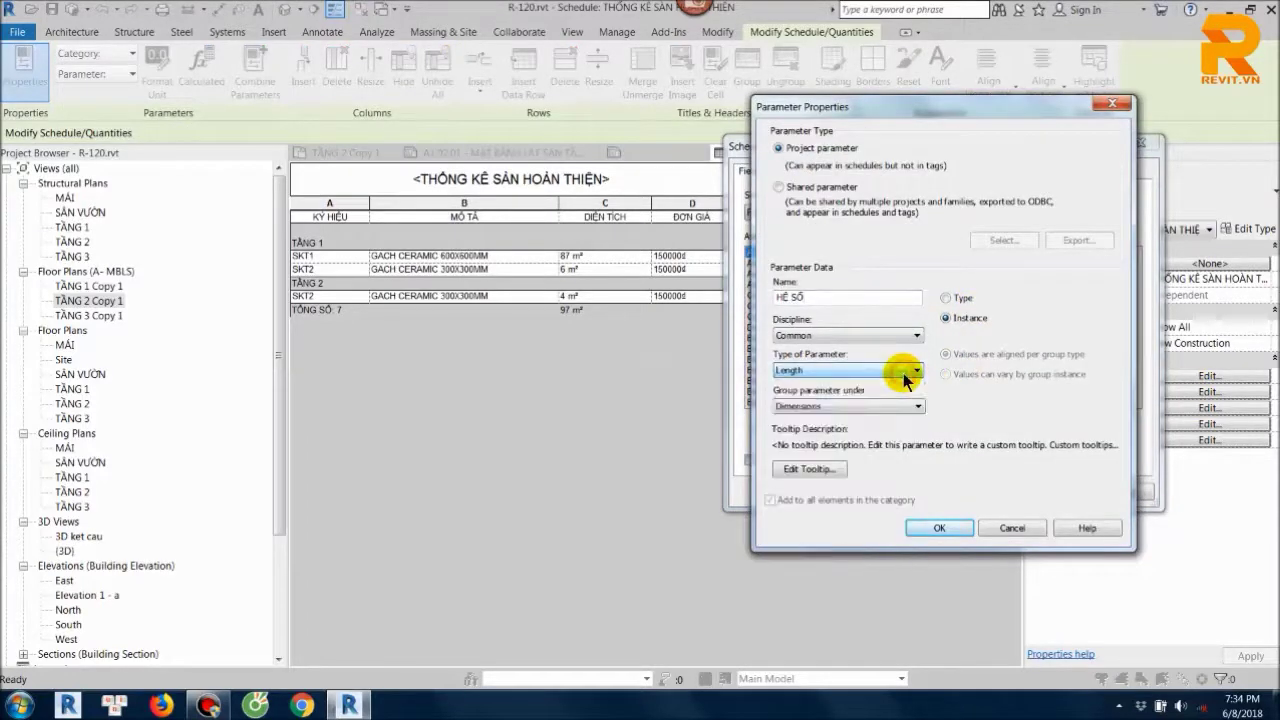
pyautogui.click(880, 405)
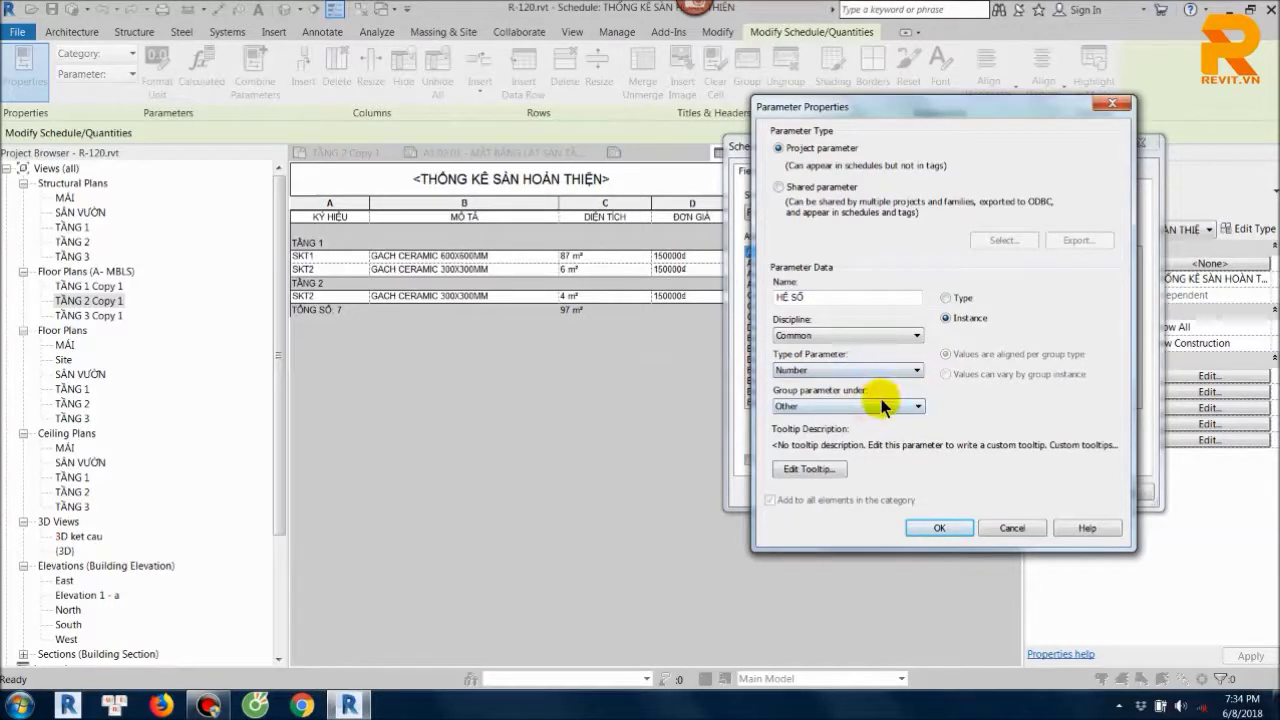
pyautogui.click(883, 406)
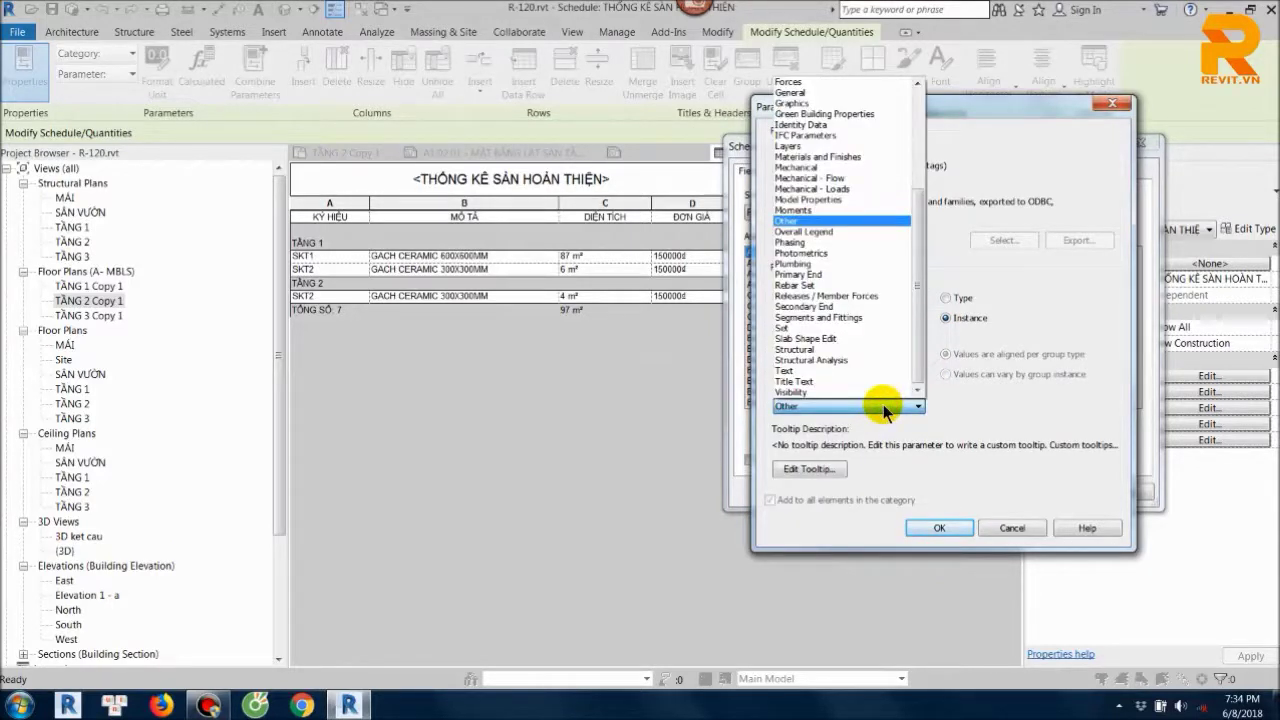
pyautogui.click(818, 220)
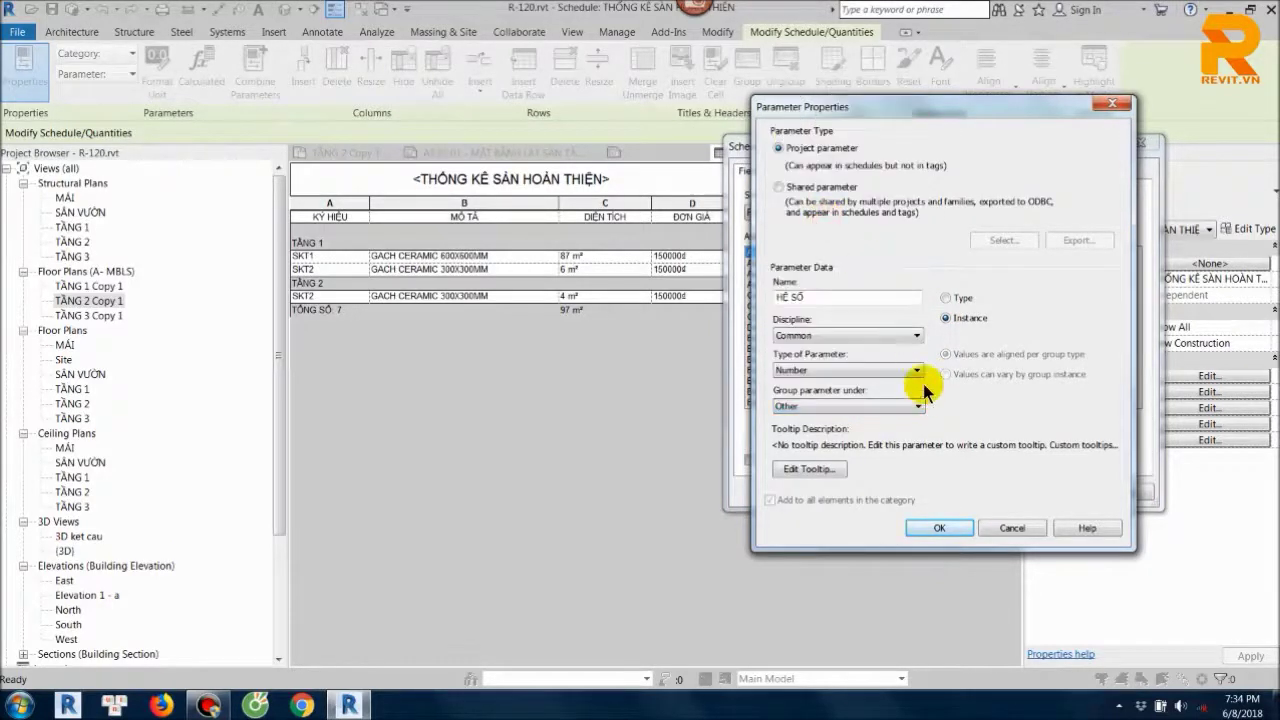
pyautogui.click(940, 524)
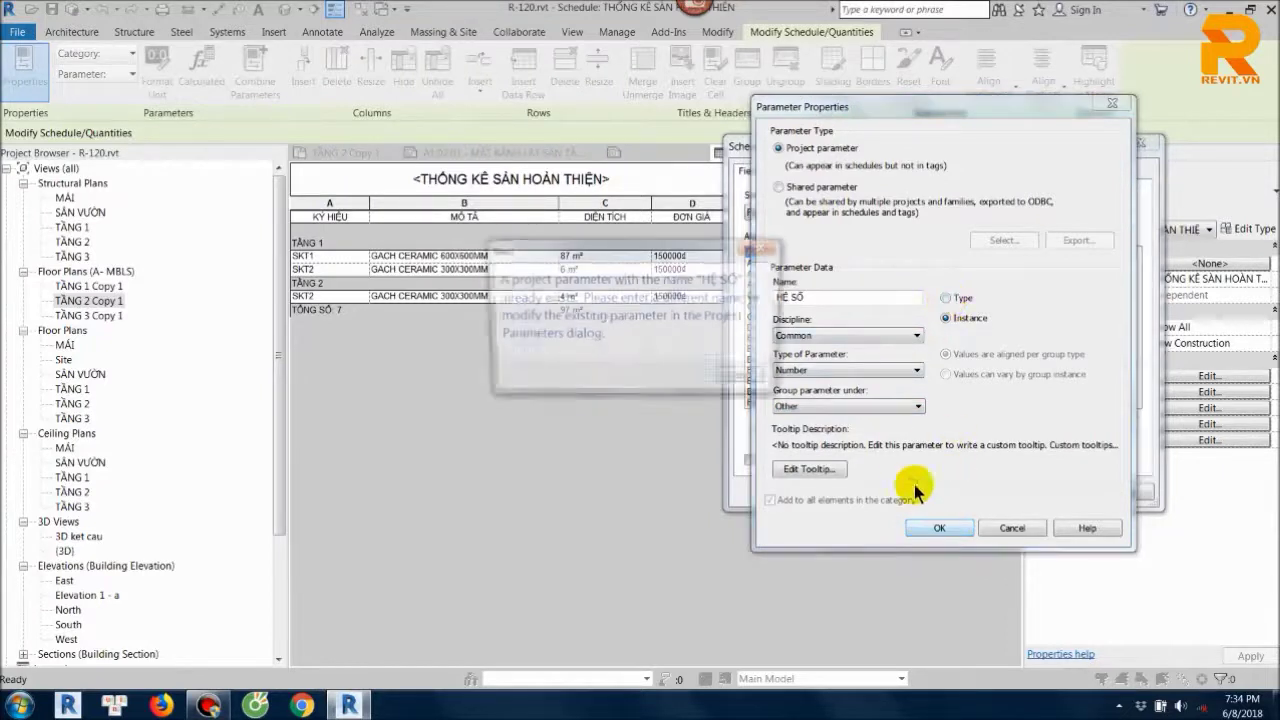
pyautogui.click(760, 383)
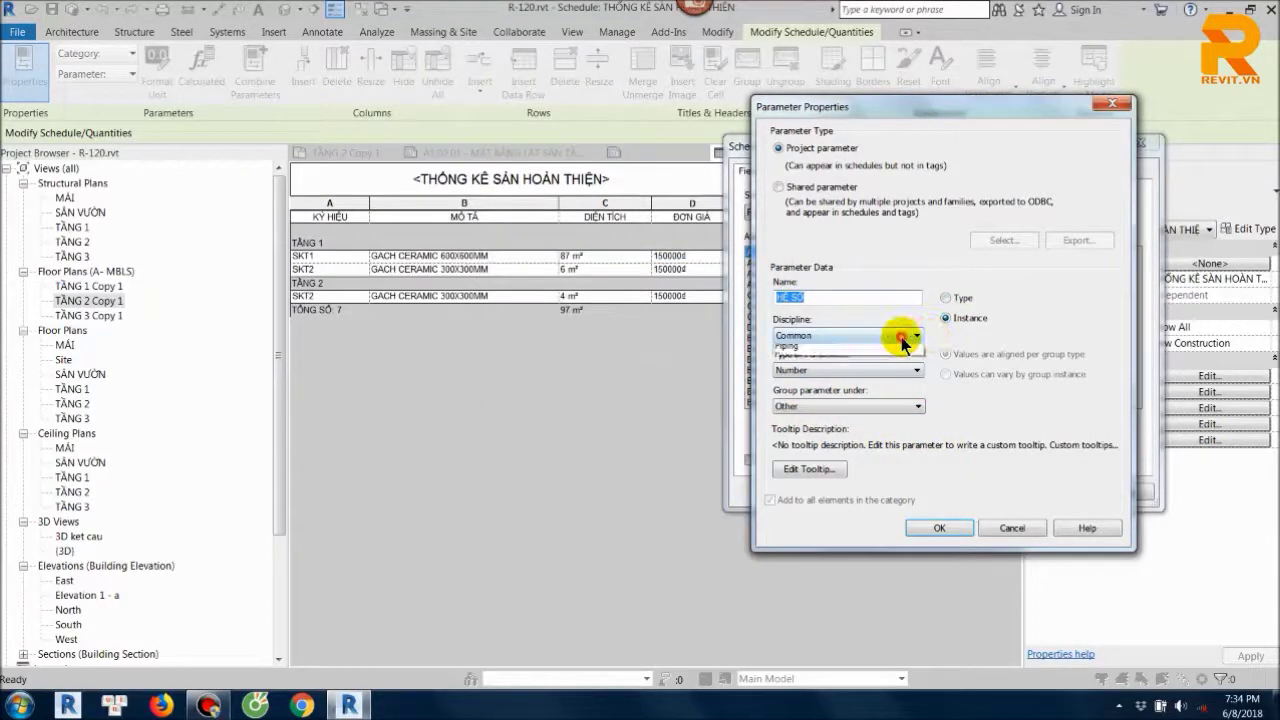
pyautogui.click(896, 403)
pyautogui.click(896, 403)
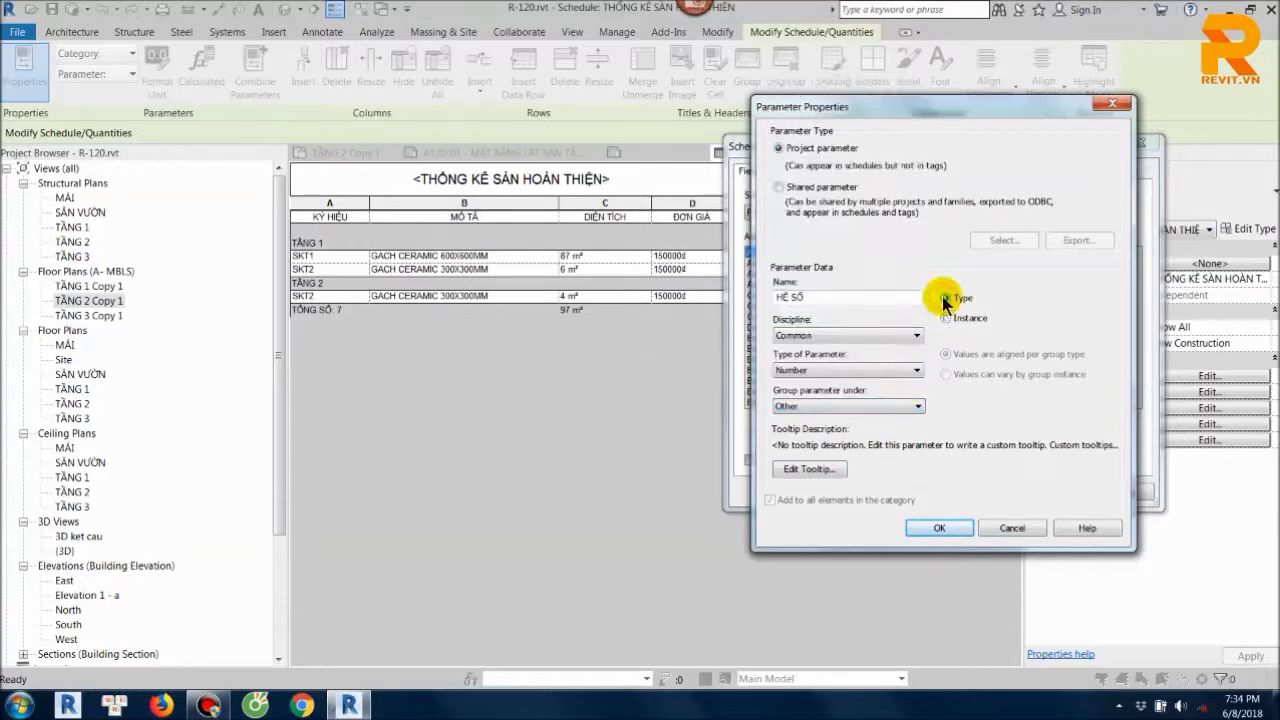
pyautogui.click(1012, 527)
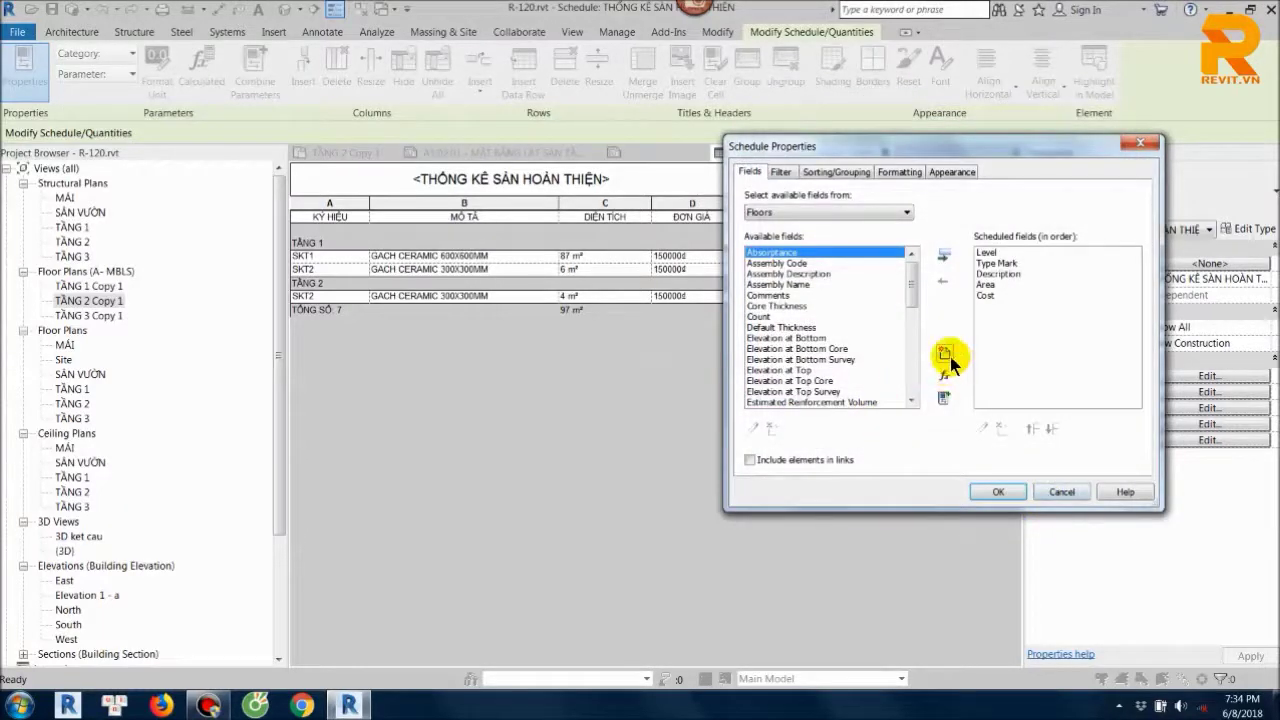
pyautogui.click(946, 356)
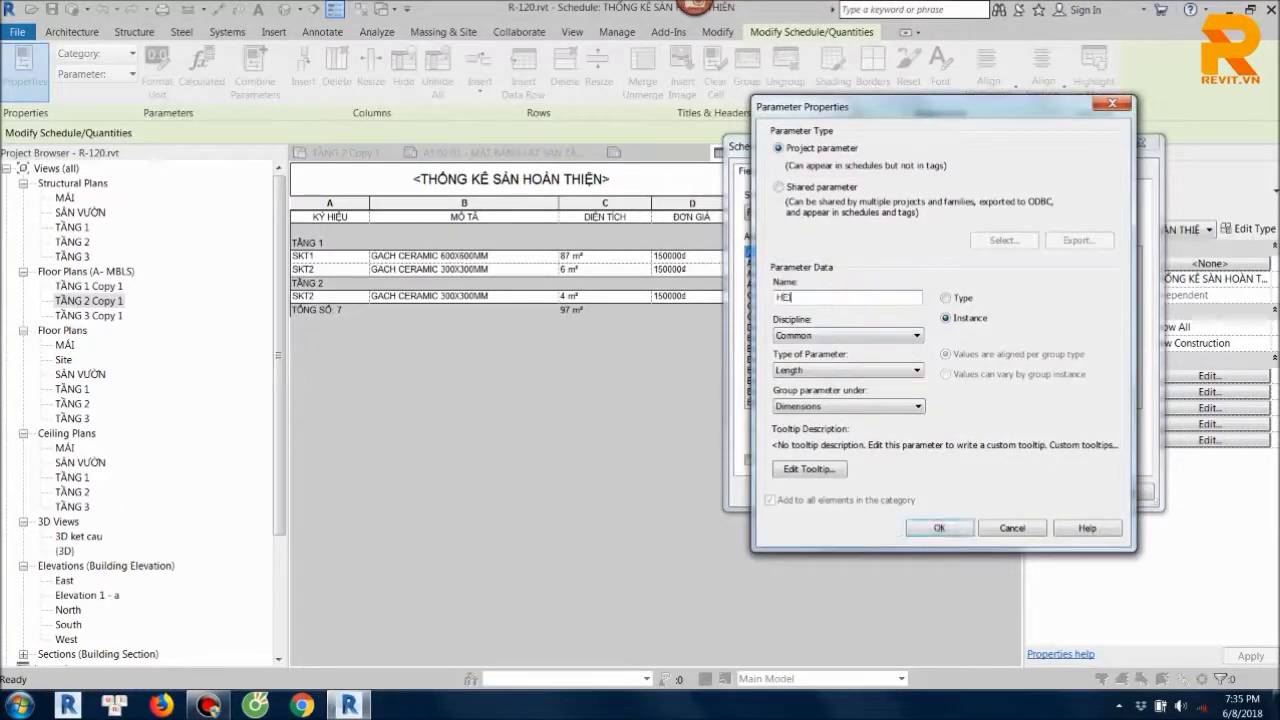
pyautogui.write('HE SO')
pyautogui.click(880, 370)
pyautogui.click(845, 400)
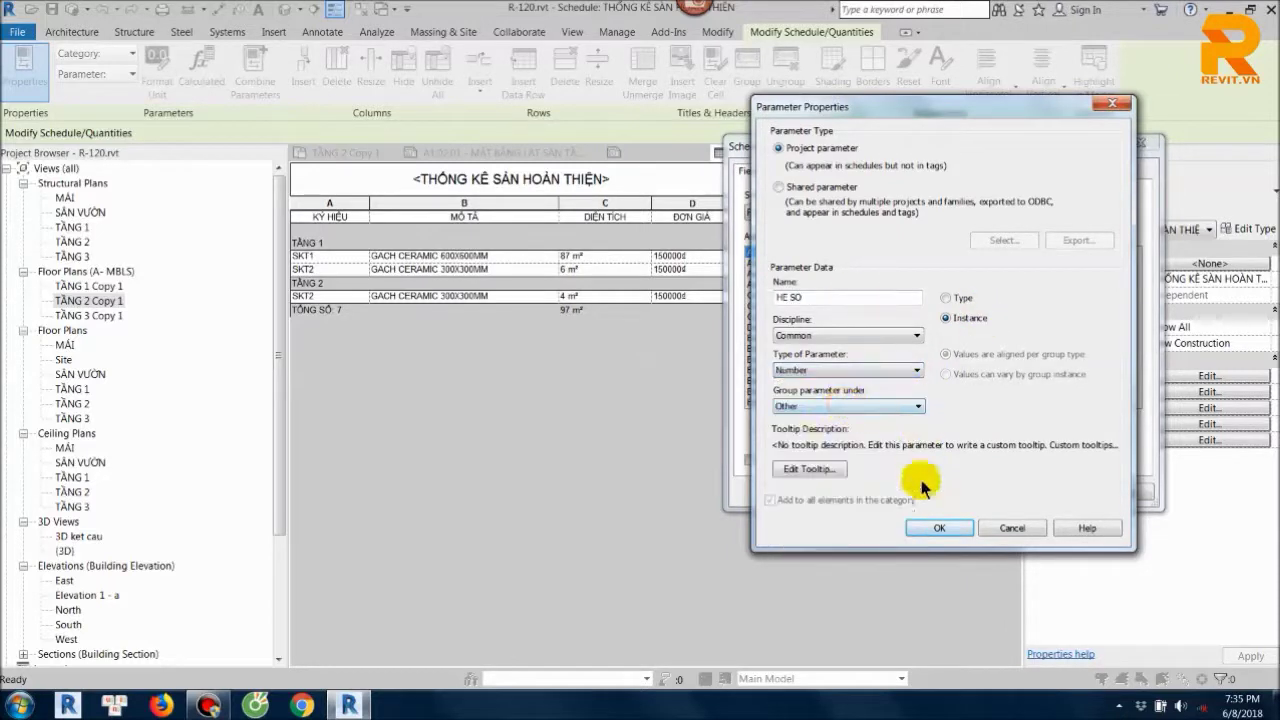
pyautogui.click(935, 528)
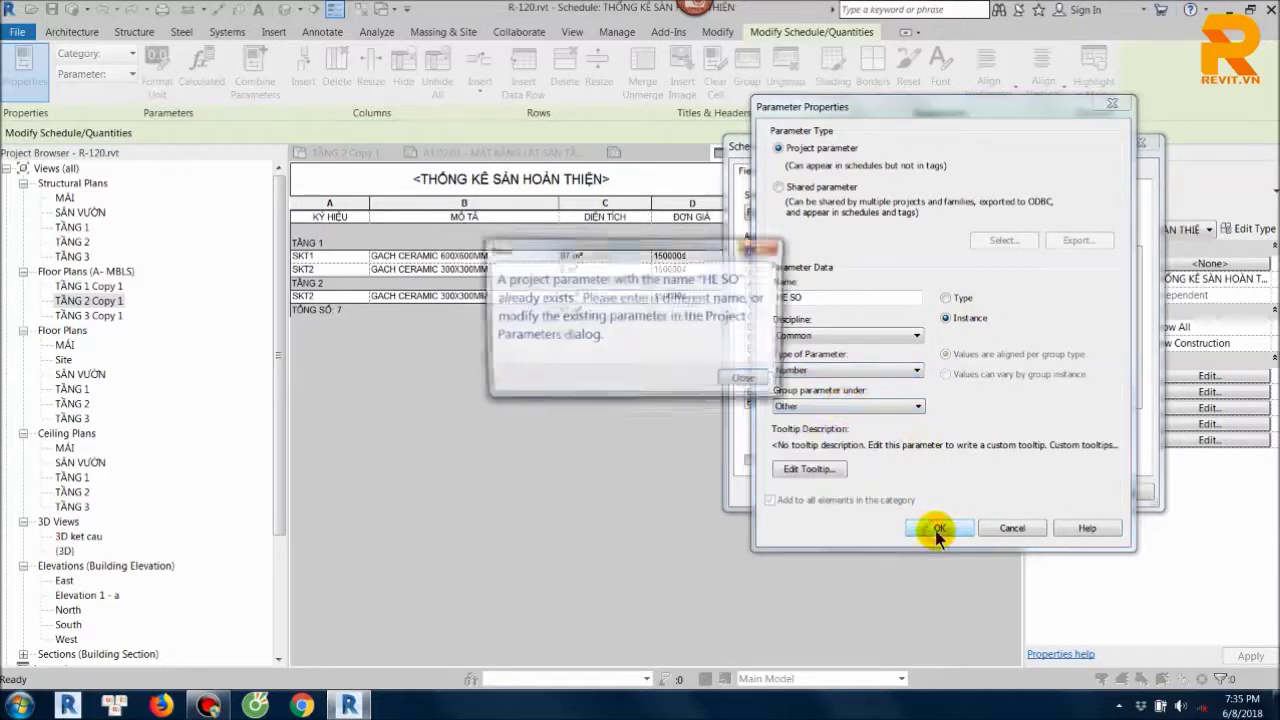
pyautogui.click(748, 383)
pyautogui.click(874, 407)
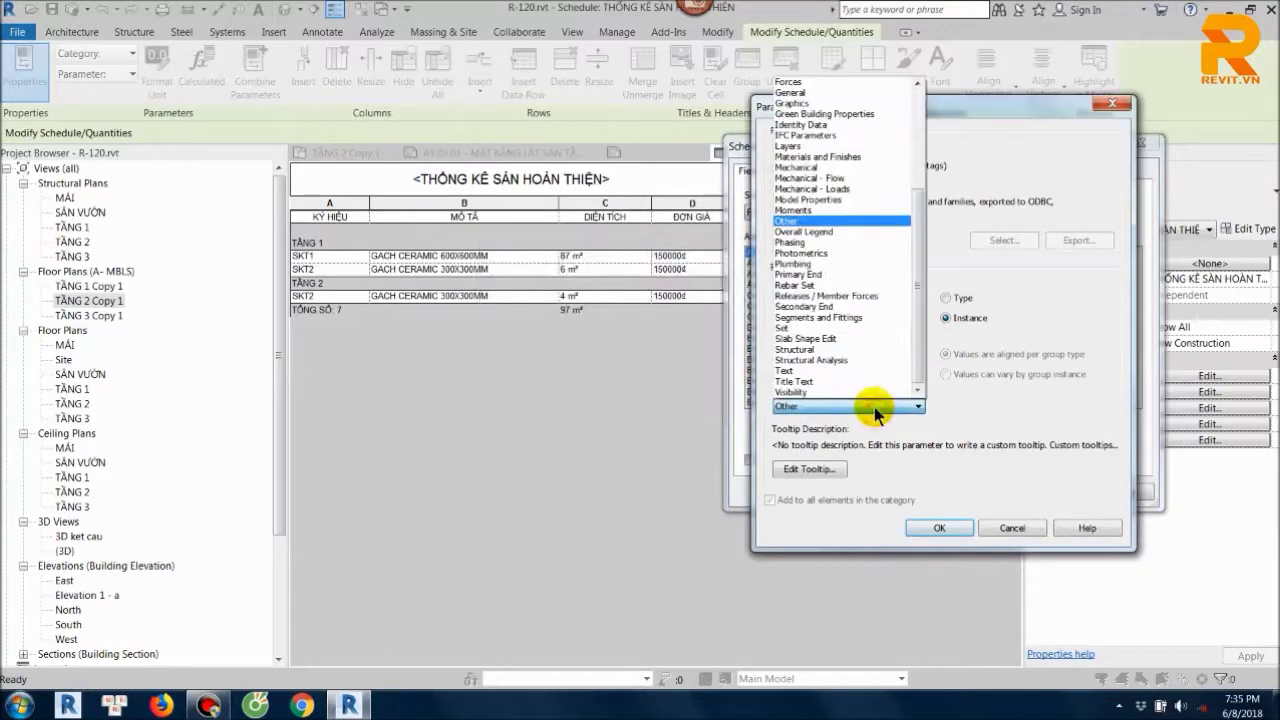
pyautogui.press('g')
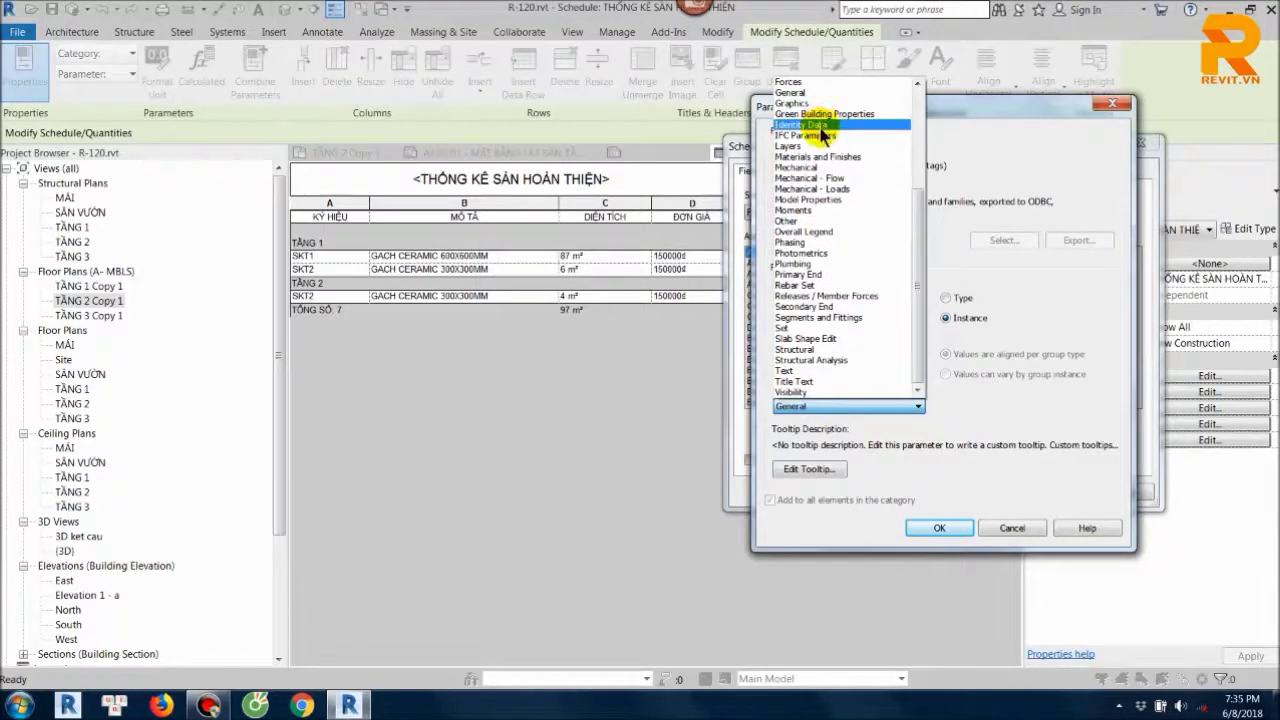
pyautogui.click(810, 103)
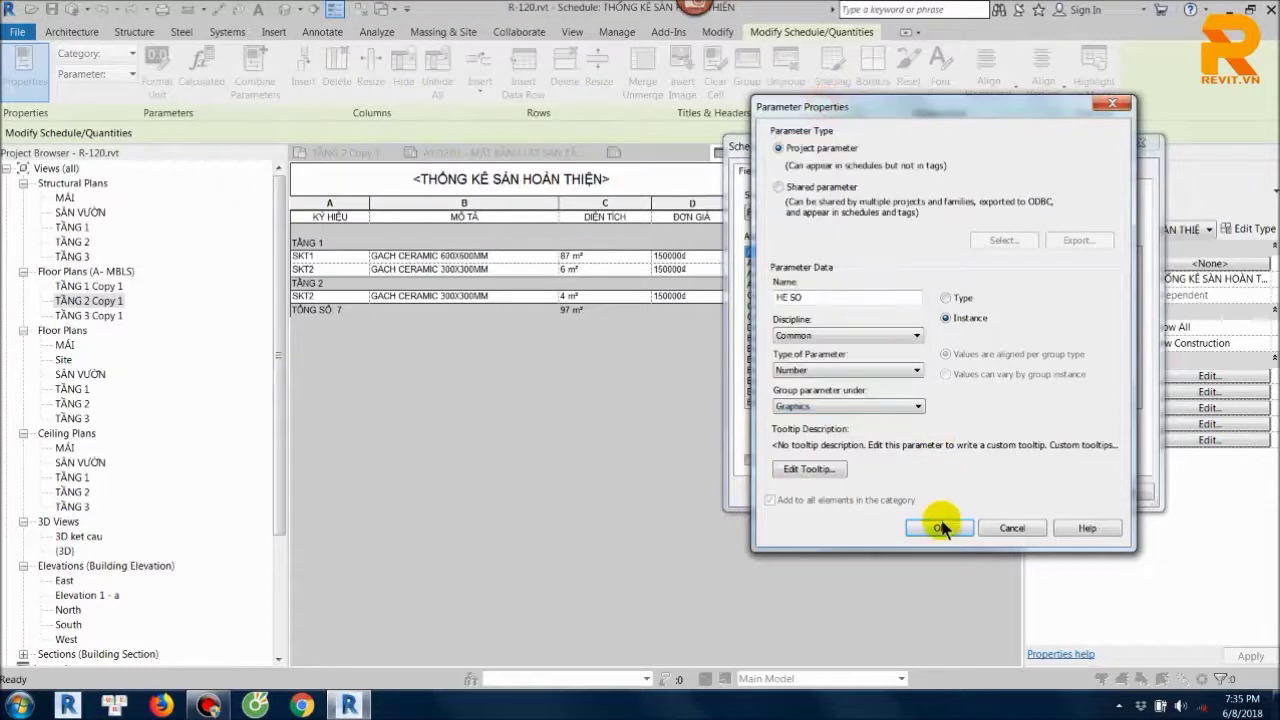
pyautogui.click(940, 527)
pyautogui.click(752, 380)
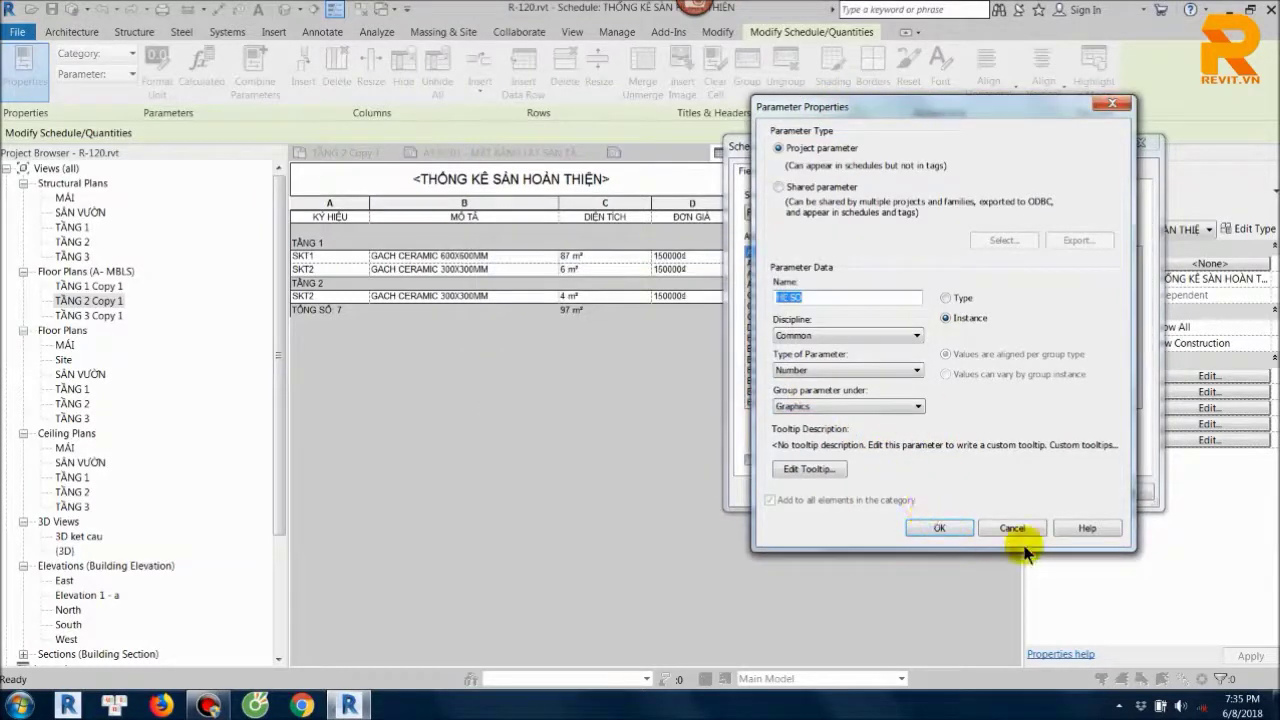
pyautogui.click(910, 371)
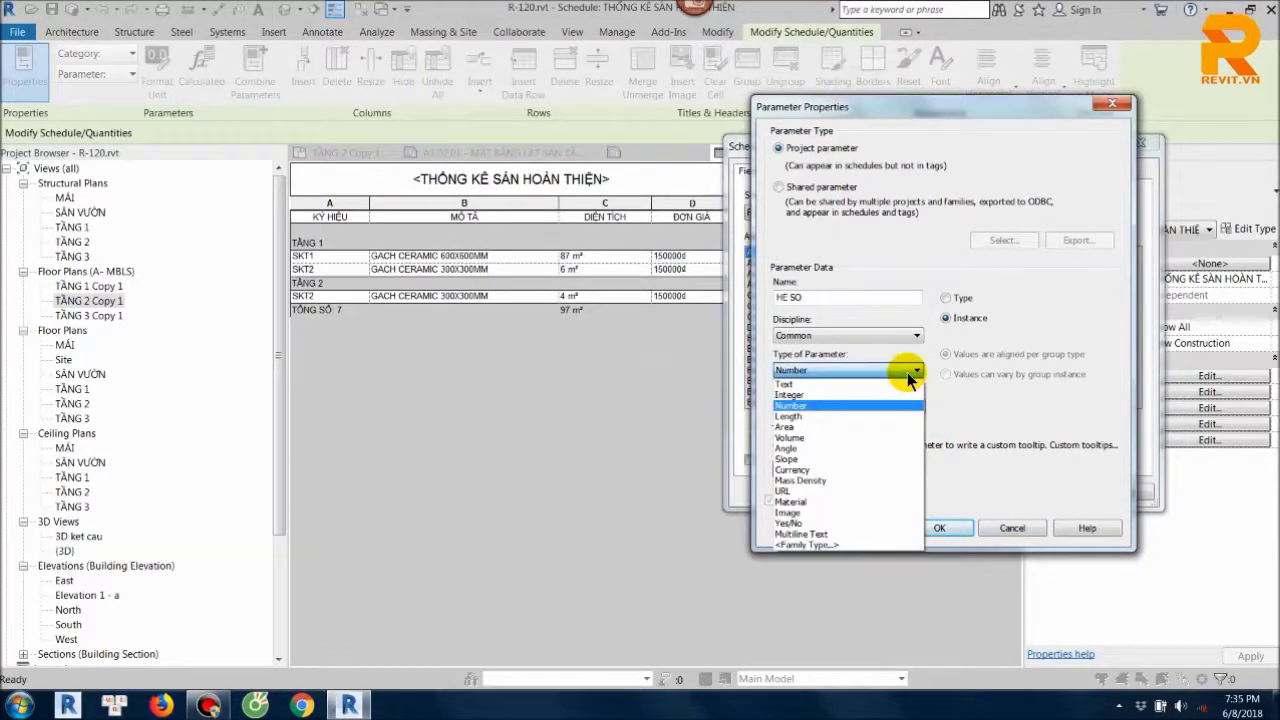
pyautogui.click(907, 372)
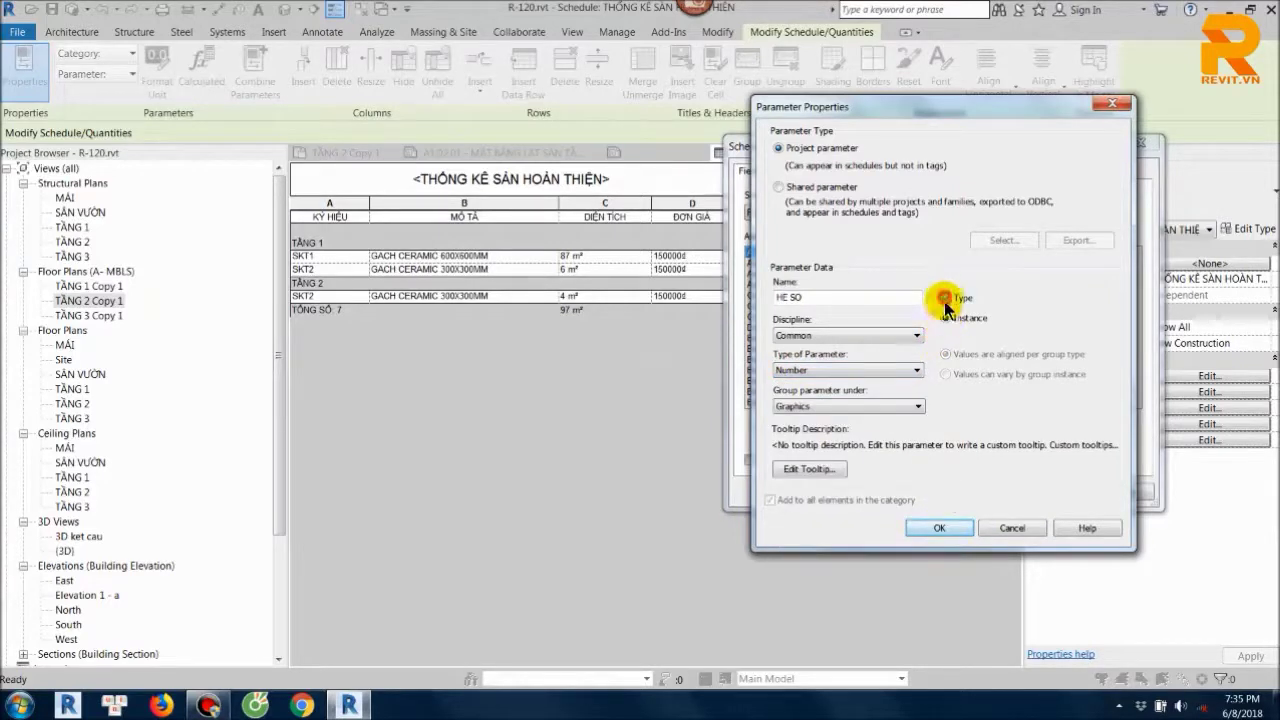
pyautogui.click(940, 528)
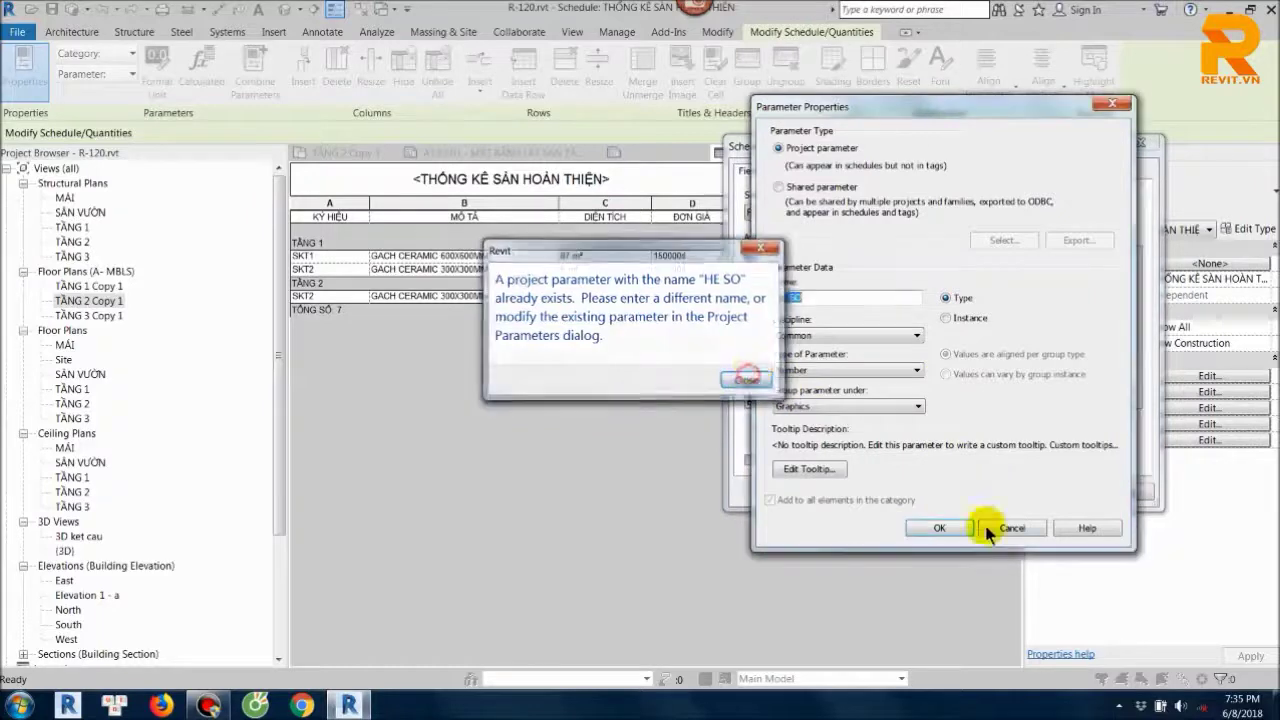
pyautogui.click(1008, 528)
pyautogui.click(800, 349)
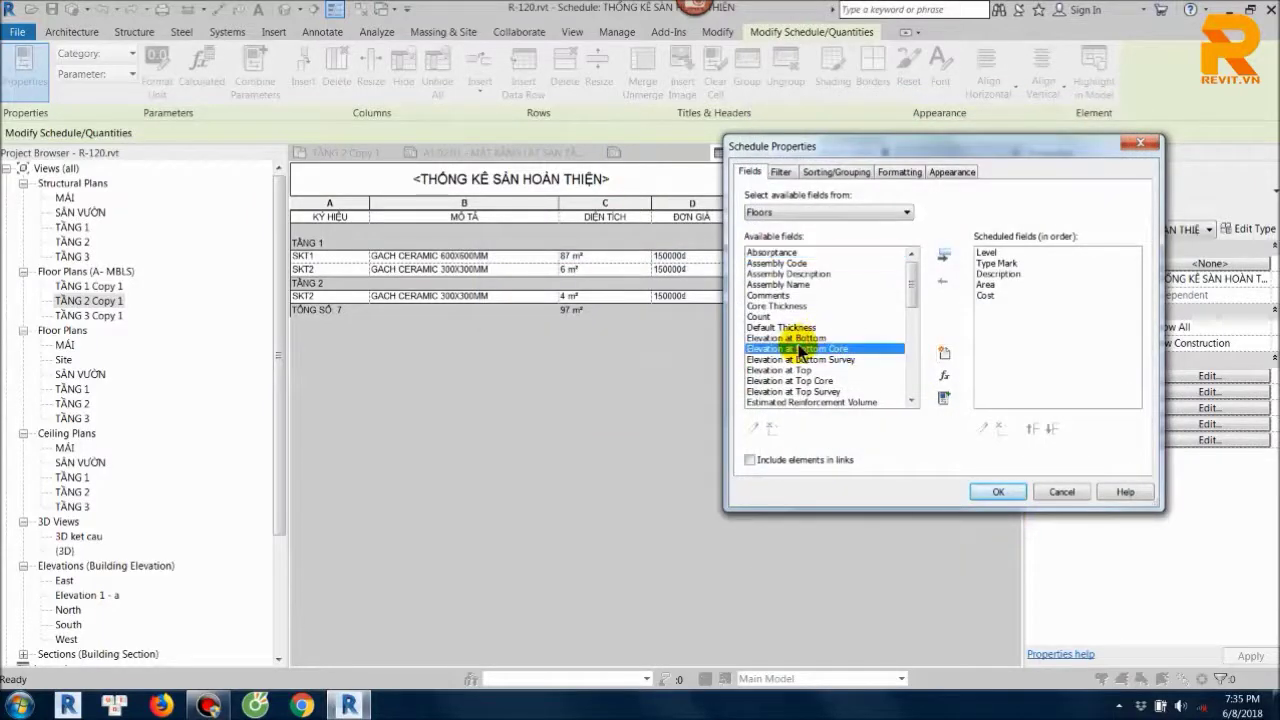
# - Add the existing HE SO parameter to the scheduled fields, creating empty column E
pyautogui.moveTo(910, 265)
pyautogui.mouseDown()
pyautogui.moveTo(906, 397)
pyautogui.moveTo(906, 352)
pyautogui.mouseUp()
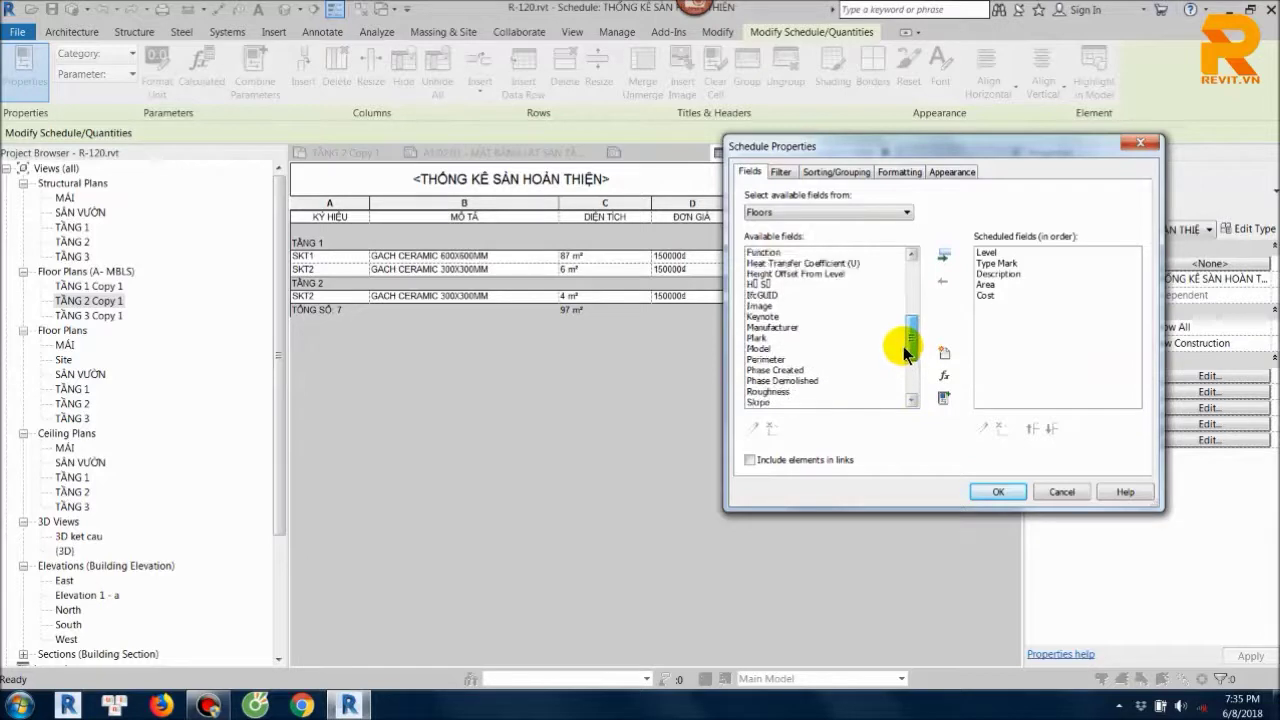
pyautogui.click(775, 285)
pyautogui.click(943, 256)
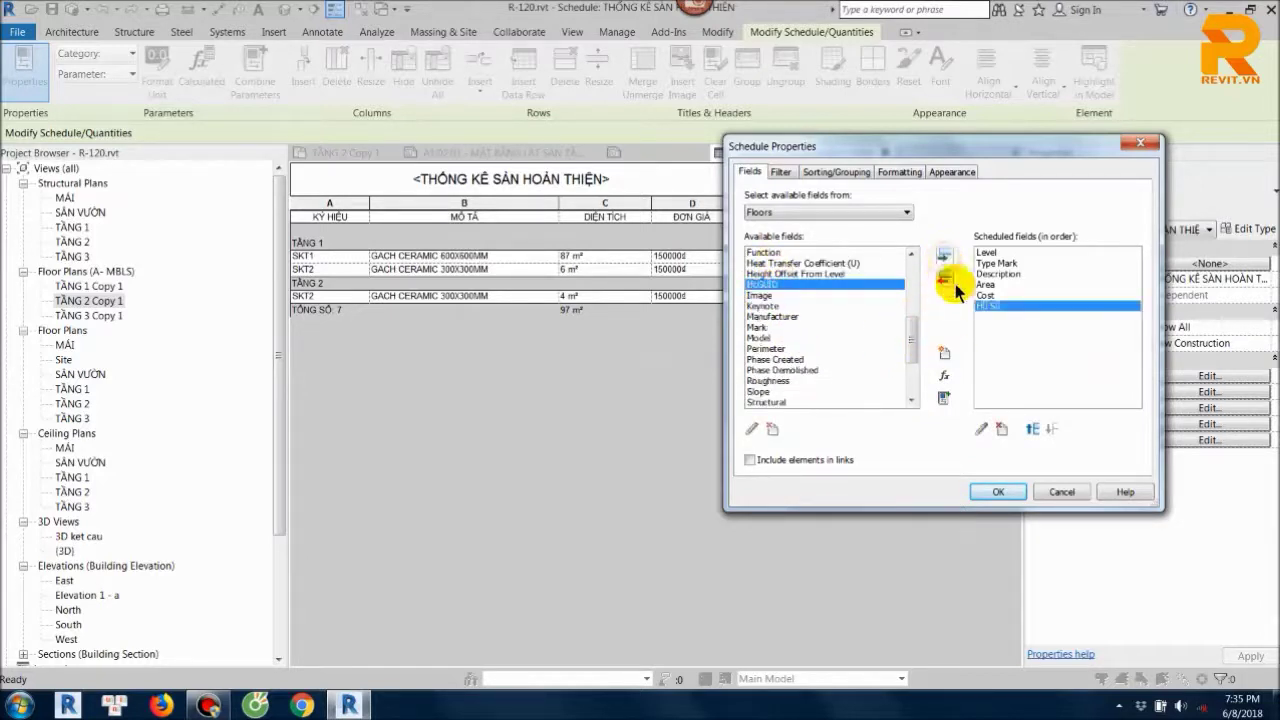
pyautogui.click(998, 491)
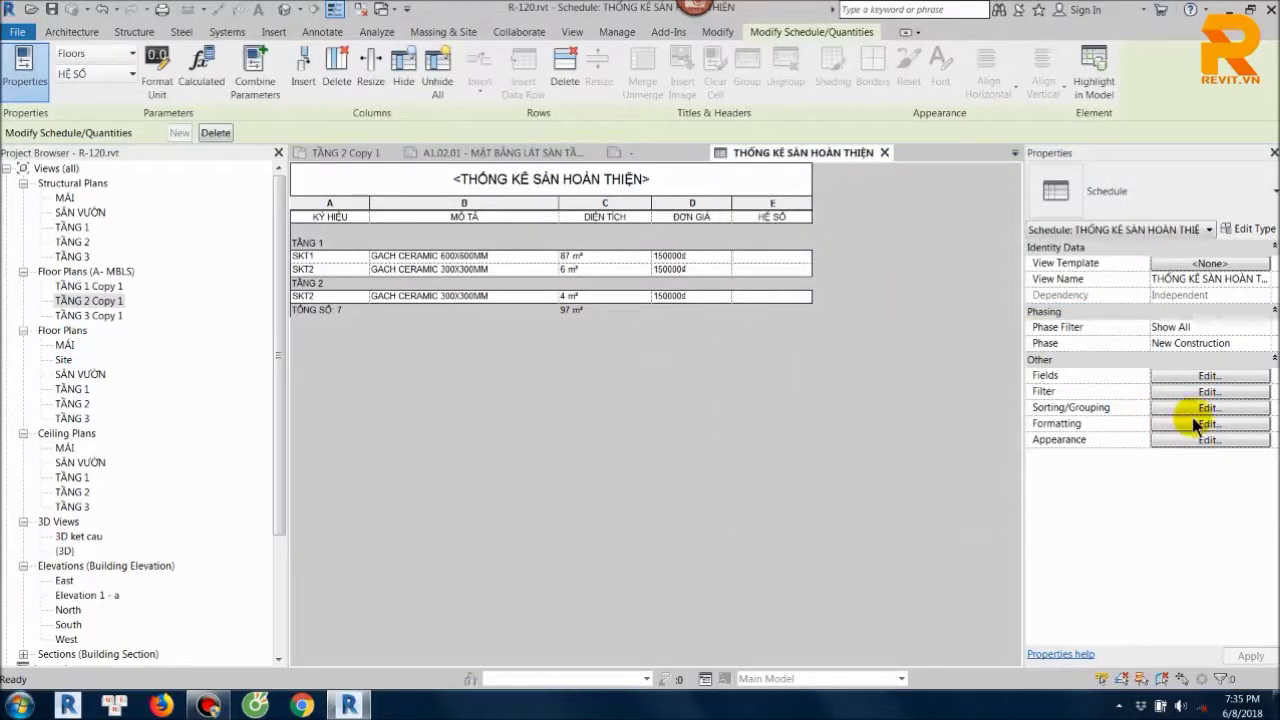
pyautogui.click(1200, 375)
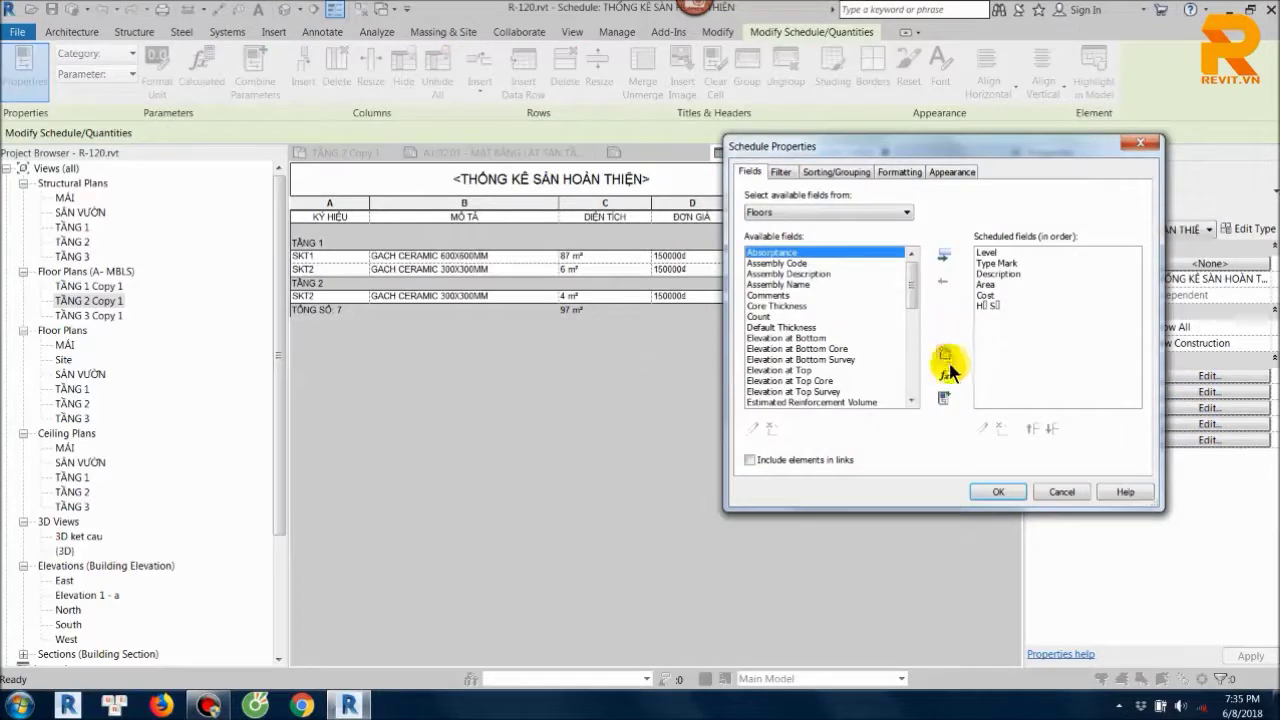
# - Create a calculated parameter named THÀNH TIỀN with type Currency
pyautogui.click(945, 374)
pyautogui.write('THAN')
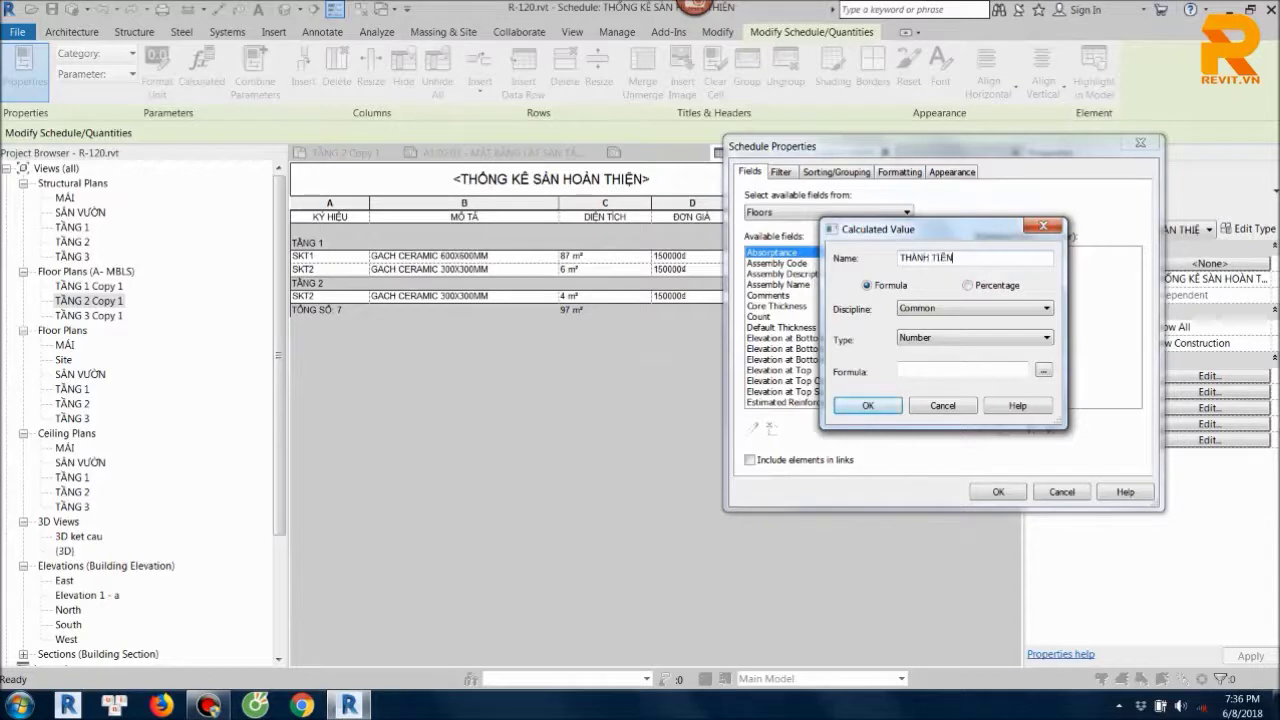
pyautogui.click(956, 310)
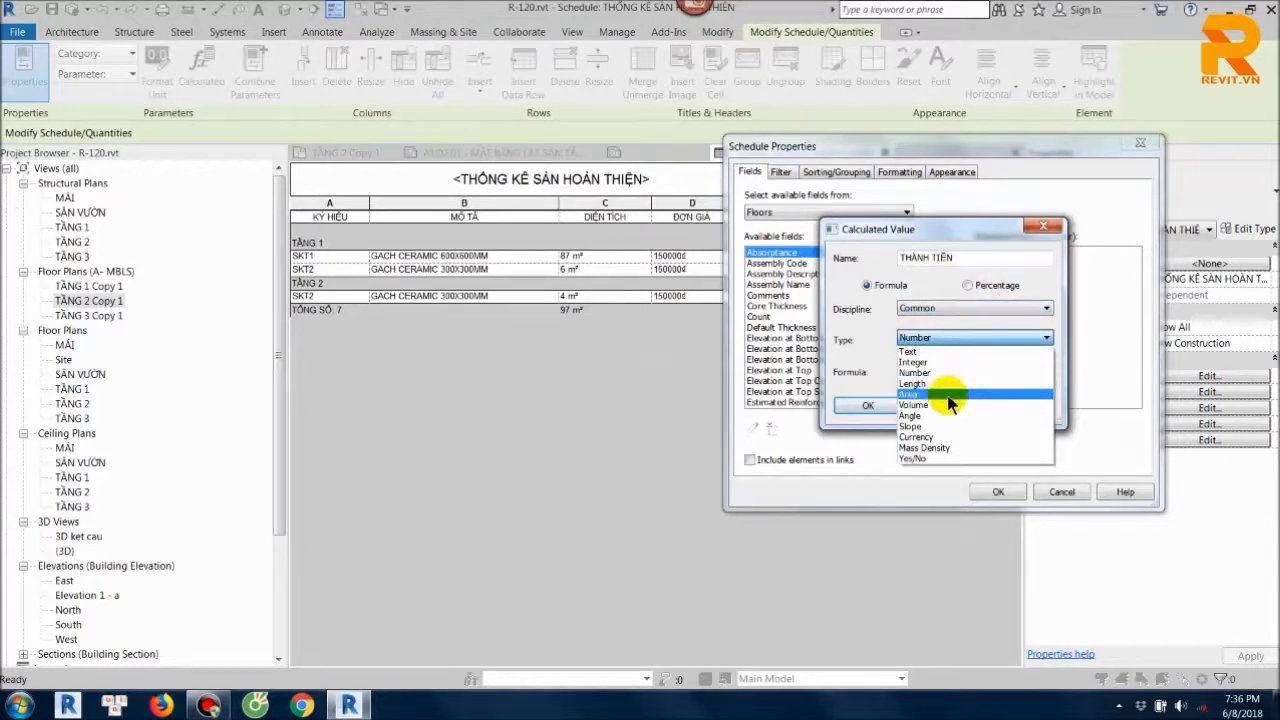
pyautogui.click(939, 436)
# - Build the formula Cost*Area*HỆ SỐ using the field picker
pyautogui.click(1038, 371)
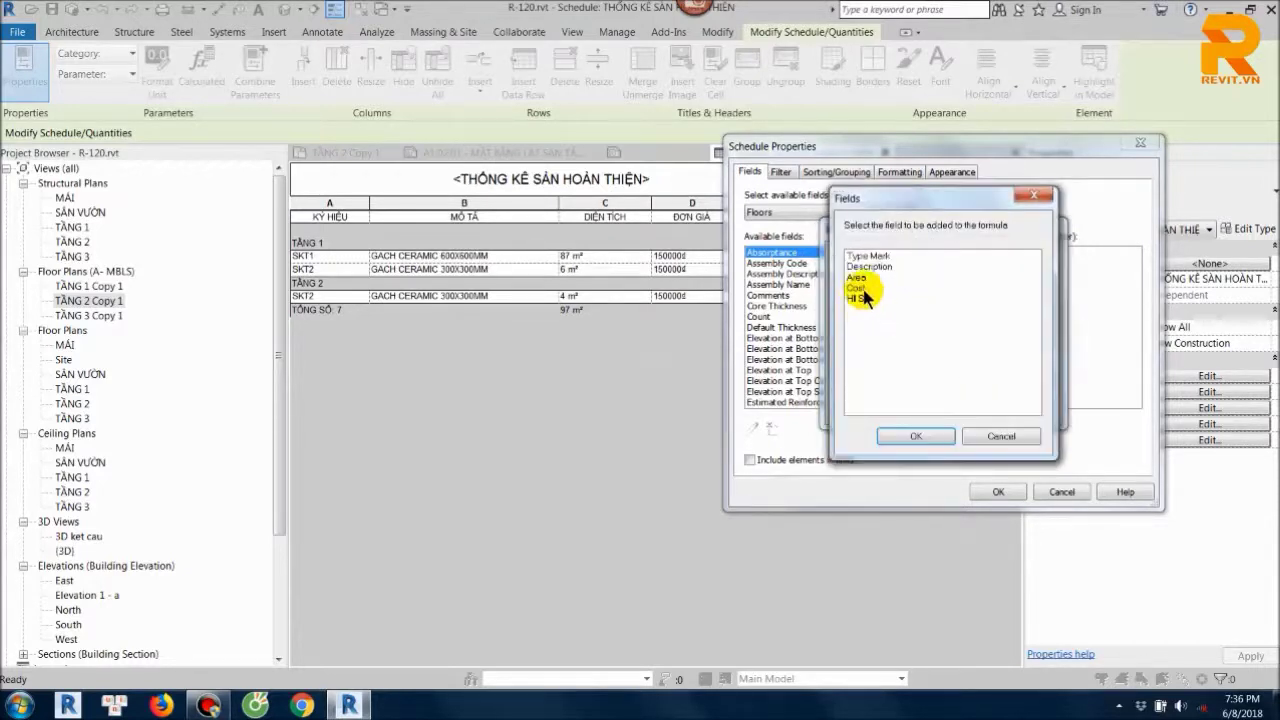
pyautogui.click(856, 287)
pyautogui.click(918, 430)
pyautogui.write('*')
pyautogui.click(1041, 371)
pyautogui.click(917, 436)
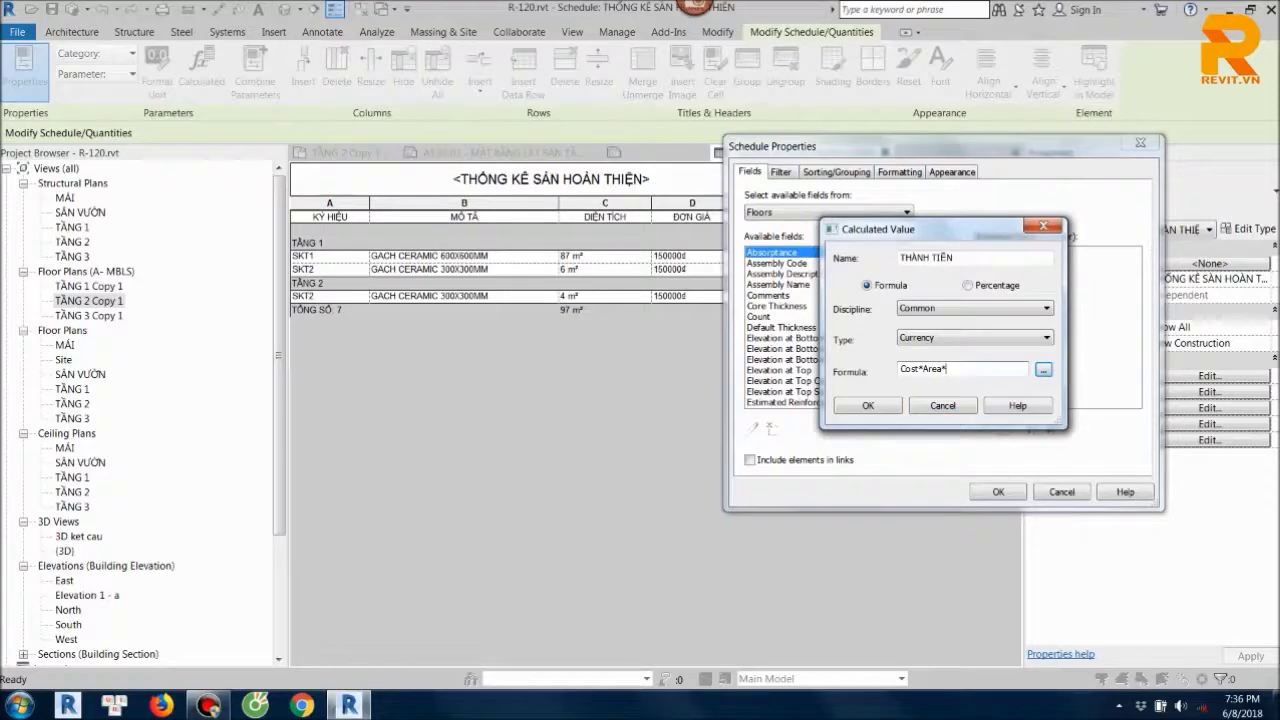
pyautogui.click(1043, 370)
pyautogui.click(860, 298)
pyautogui.click(918, 435)
pyautogui.write(')')
# - Wrap the formula in parentheses and add THÀNH TIỀN to the schedule as column F
pyautogui.click(899, 369)
pyautogui.write('(')
pyautogui.moveTo(898, 372); pyautogui.dragTo(978, 370)
pyautogui.click(980, 370)
pyautogui.click(878, 405)
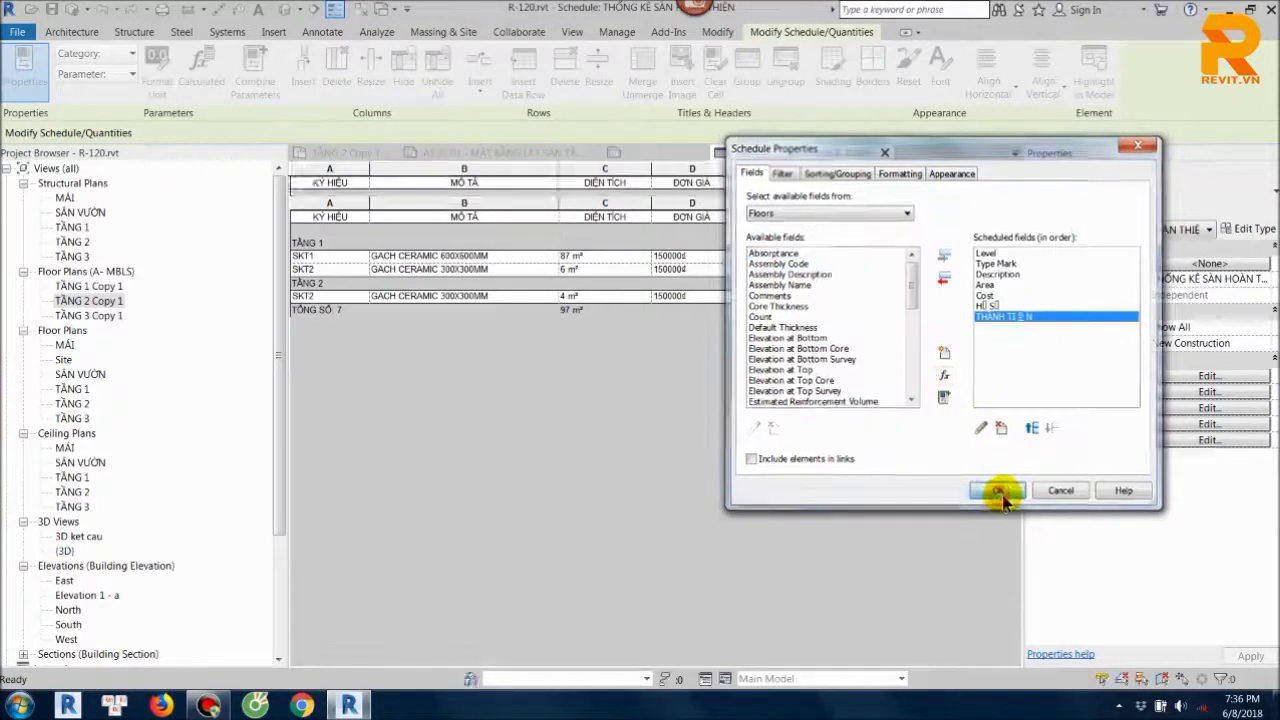
pyautogui.click(998, 491)
pyautogui.click(778, 262)
pyautogui.click(768, 254)
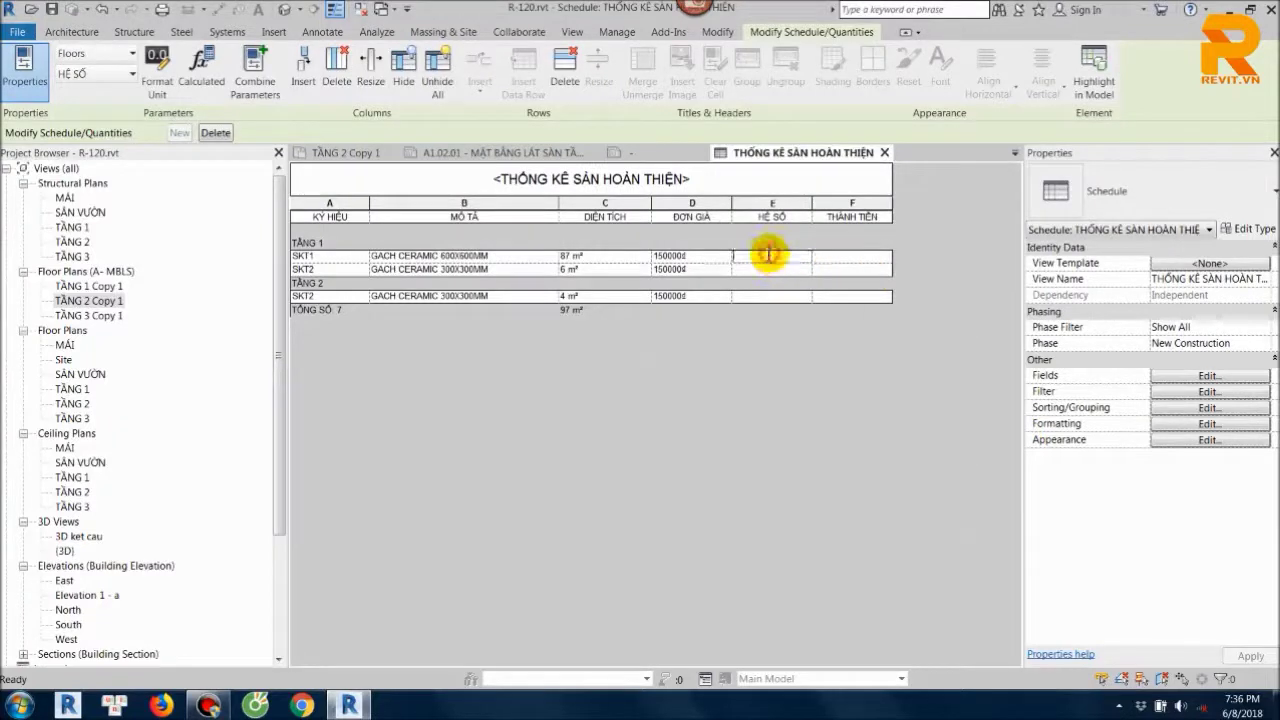
# - Enter a HỆ SỐ coefficient of 1.2 for each floor row, including TẦNG 2
pyautogui.write('1.2')
pyautogui.click(762, 267)
pyautogui.write('1.2')
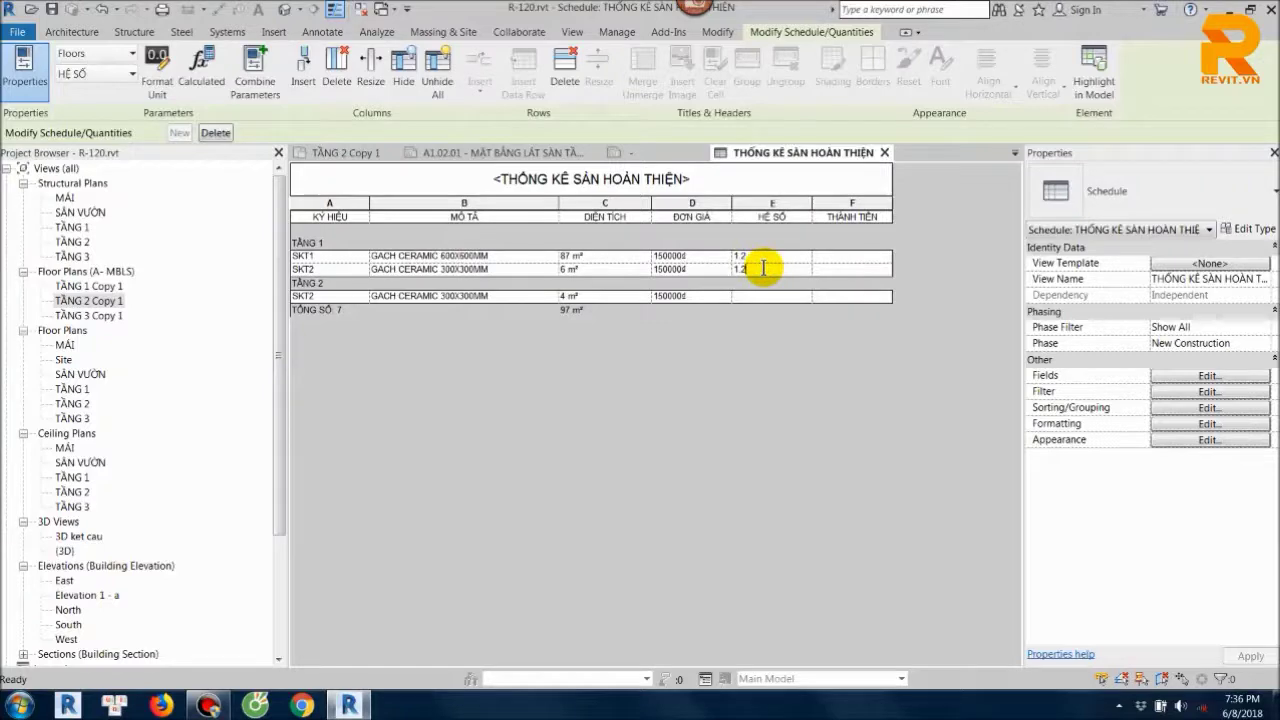
pyautogui.click(761, 296)
pyautogui.click(770, 305)
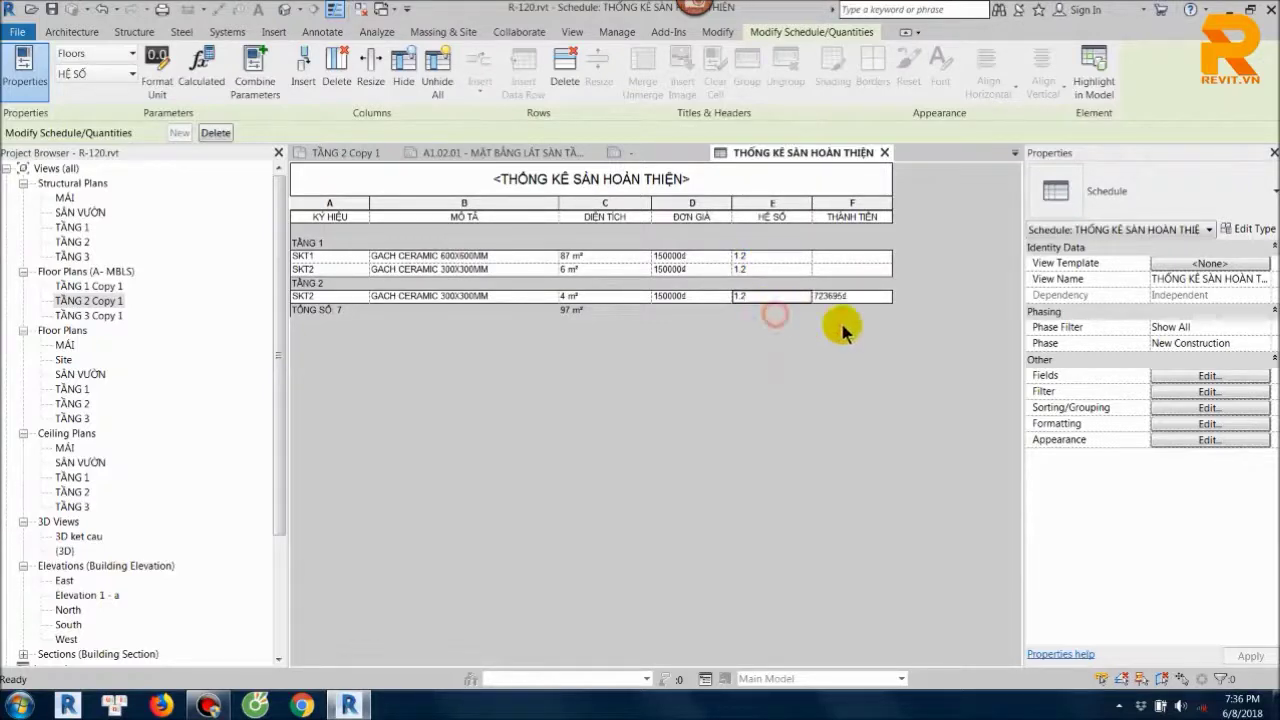
# - In the schedule formatting, set the THÀNH TIỀN field to calculate totals
pyautogui.click(1183, 428)
pyautogui.click(780, 272)
pyautogui.click(965, 394)
pyautogui.click(945, 418)
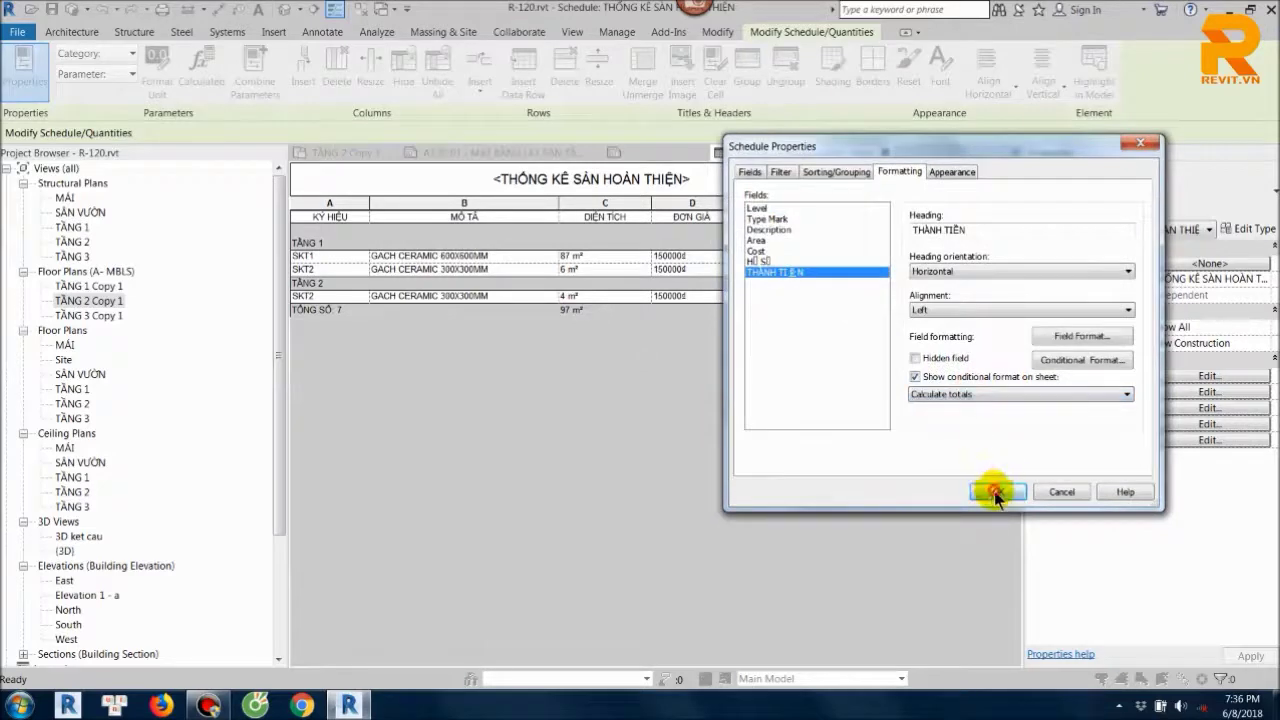
pyautogui.click(985, 491)
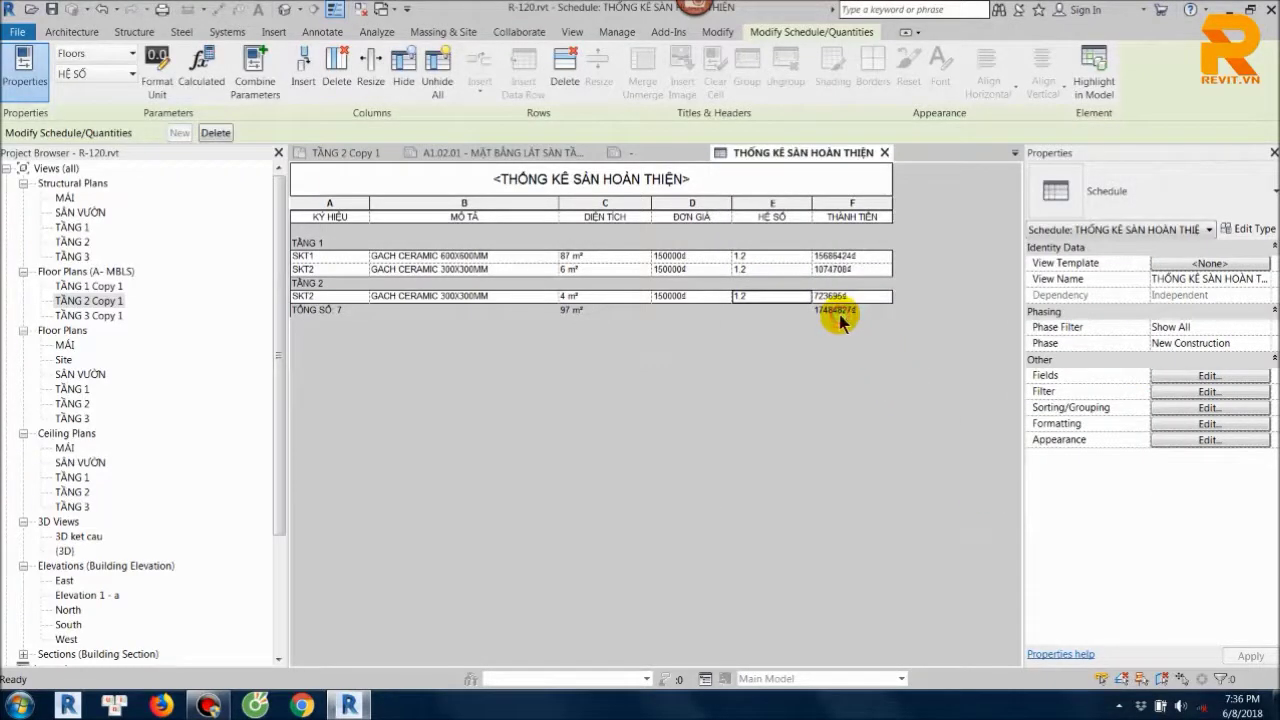